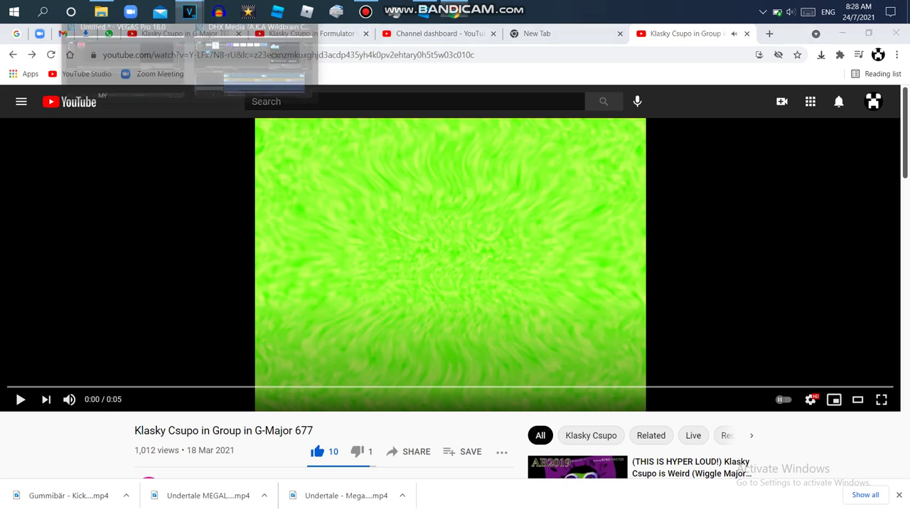
# Step: Switch to VEGAS Pro and open Klasky Csupo Robot Logo.mp4 from the Downloads folder into the project
pyautogui.click(125, 71)
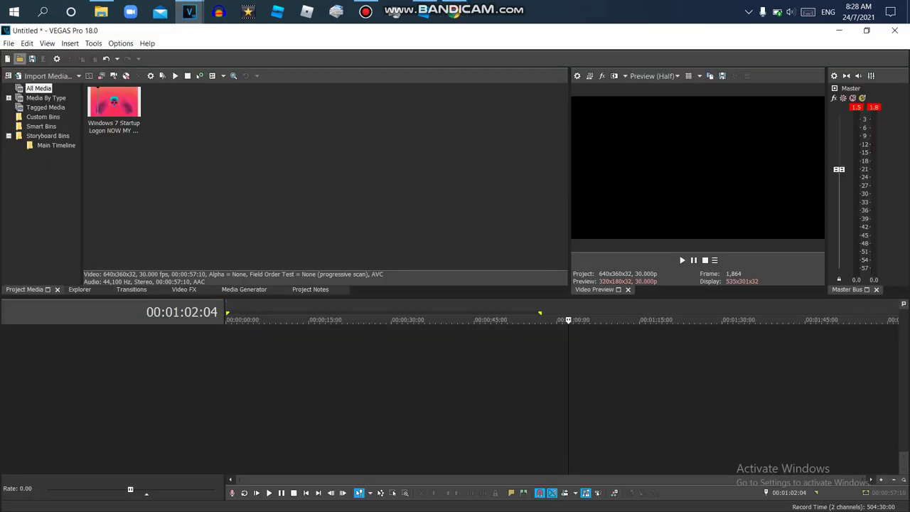
pyautogui.click(20, 59)
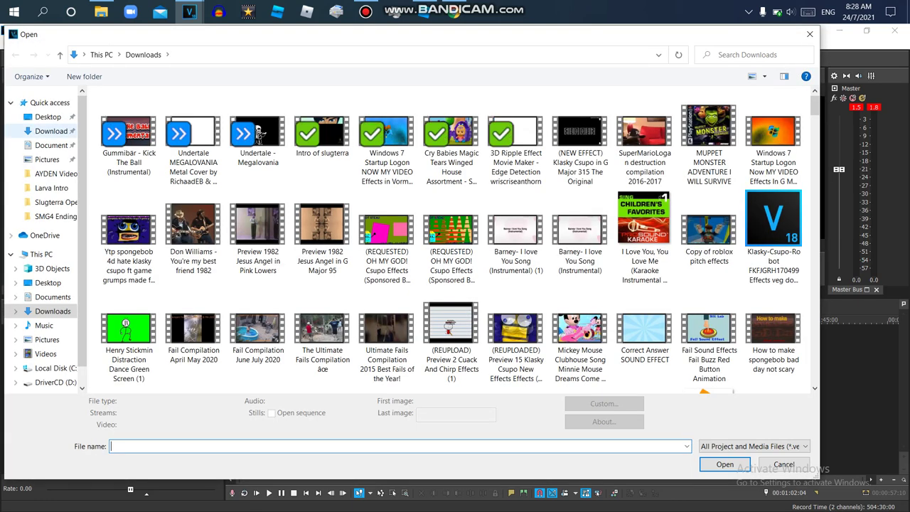
pyautogui.write('kl')
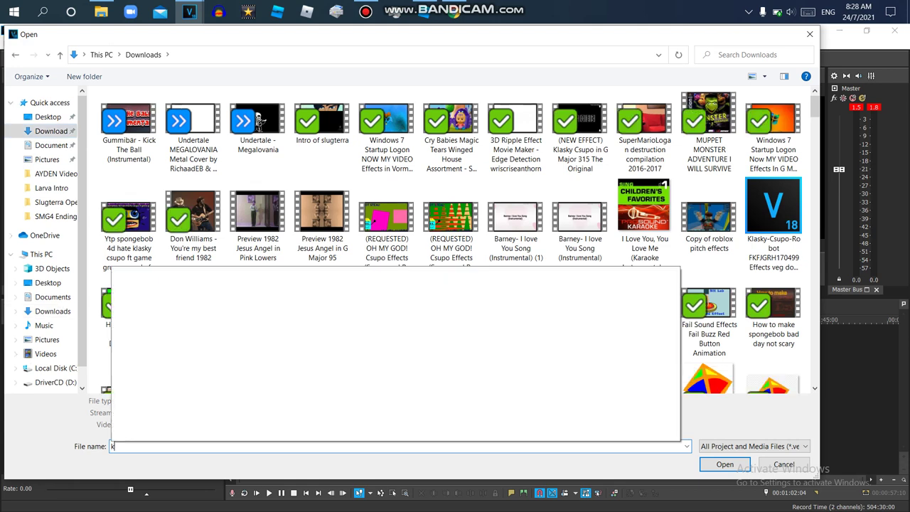
pyautogui.moveTo(675, 302); pyautogui.dragTo(675, 421)
pyautogui.press('Down')
pyautogui.press('Down')
pyautogui.press('Down')
pyautogui.press('Down')
pyautogui.press('Down')
pyautogui.press('Down')
pyautogui.press('Down')
pyautogui.press('Down')
pyautogui.press('Down')
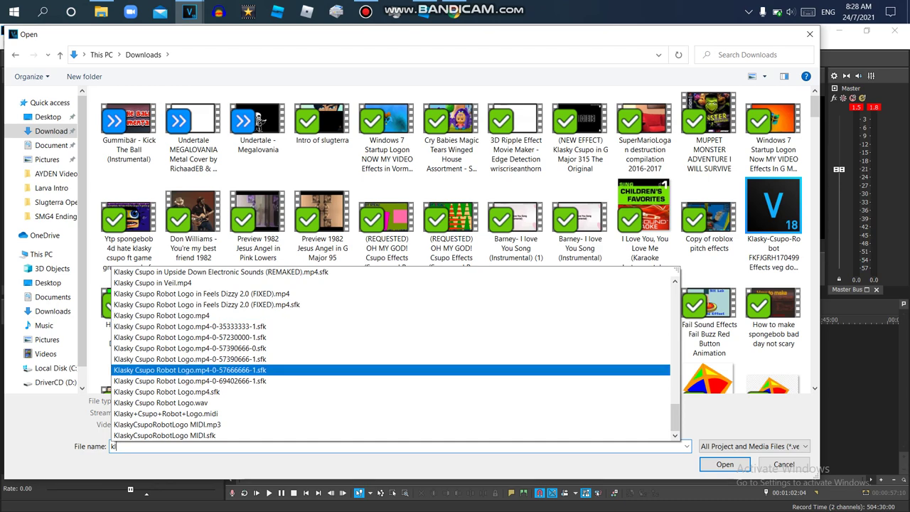
pyautogui.press('Return')
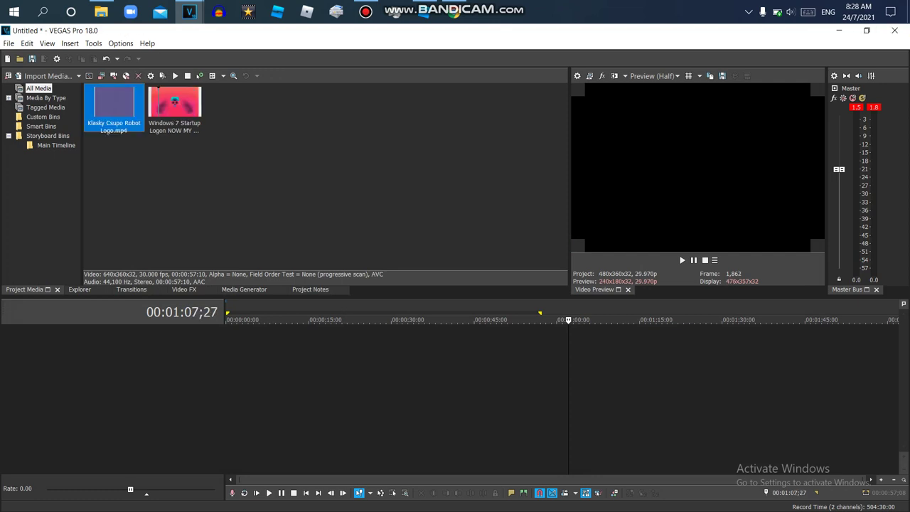
# Step: Move the Klasky Csupo Robot Logo clip to the start of the timeline and set the time selection to its length
pyautogui.moveTo(584, 343); pyautogui.dragTo(241, 344)
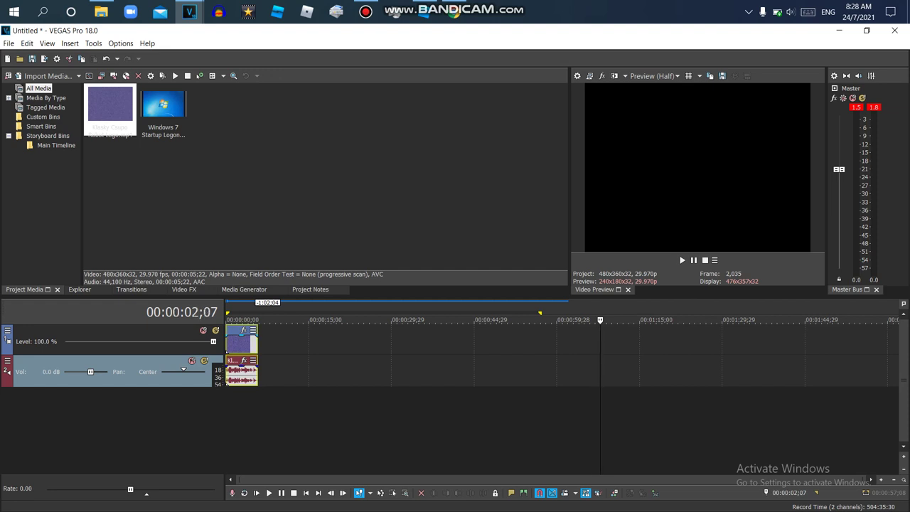
pyautogui.doubleClick(240, 345)
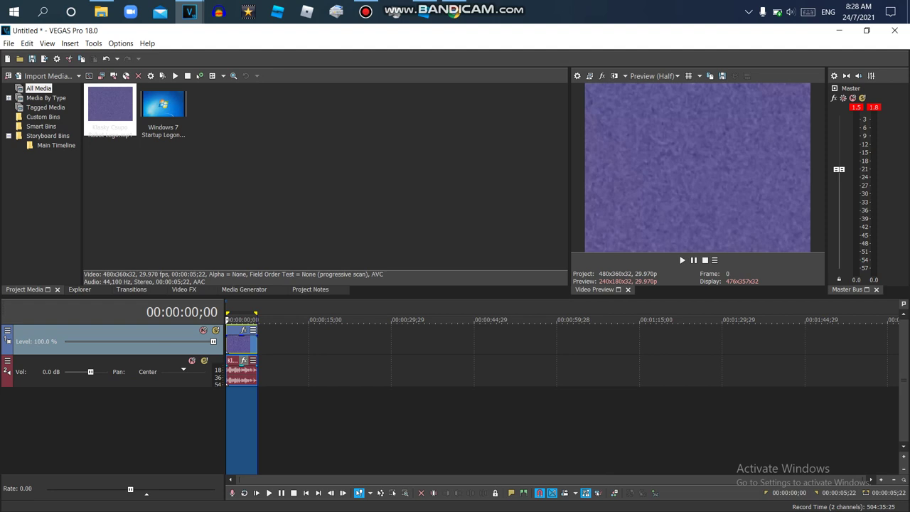
# Step: Add IL Vocodex (demo) followed by three Pitch Shift plug-ins to the audio event's effect chain
pyautogui.click(244, 360)
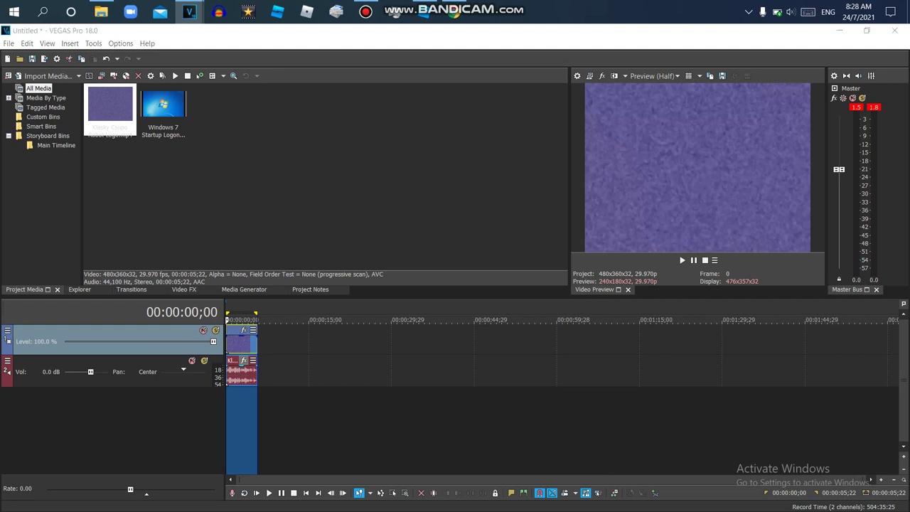
pyautogui.click(517, 275)
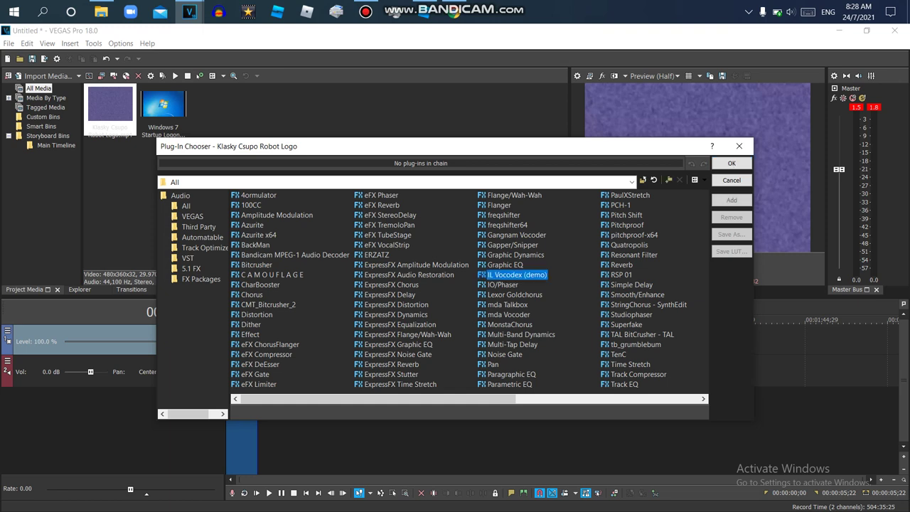
pyautogui.doubleClick(517, 275)
pyautogui.click(626, 214)
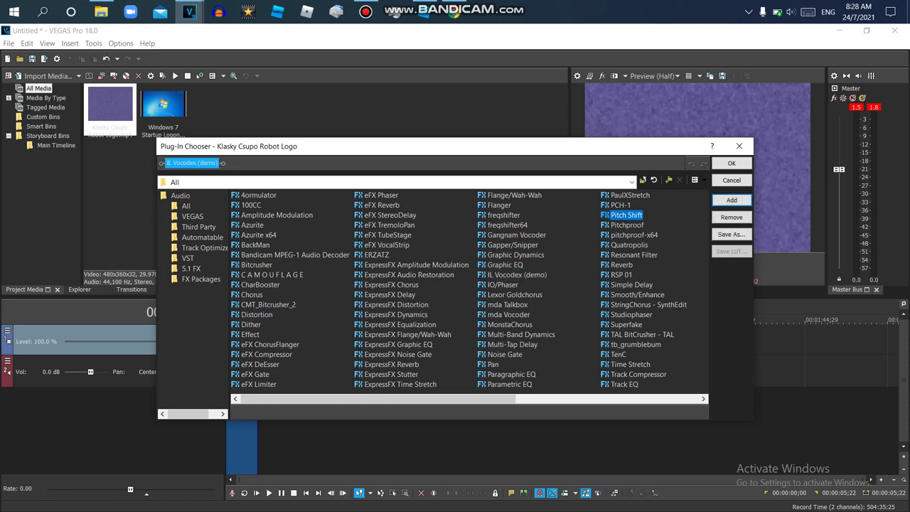
pyautogui.doubleClick(626, 215)
pyautogui.press('Return')
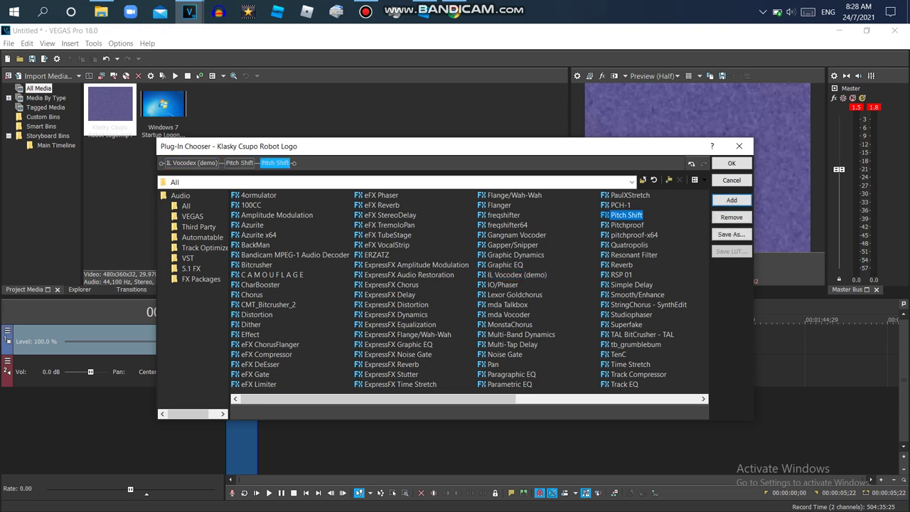
pyautogui.doubleClick(625, 215)
pyautogui.click(732, 163)
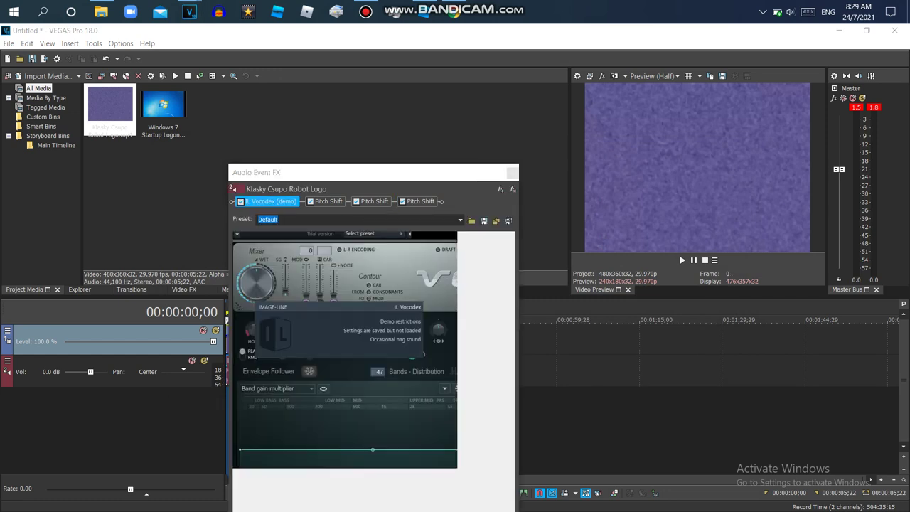
# Step: Choose the Group preset in IL Vocodex and the Green Lowers preset for the first Pitch Shift
pyautogui.click(367, 234)
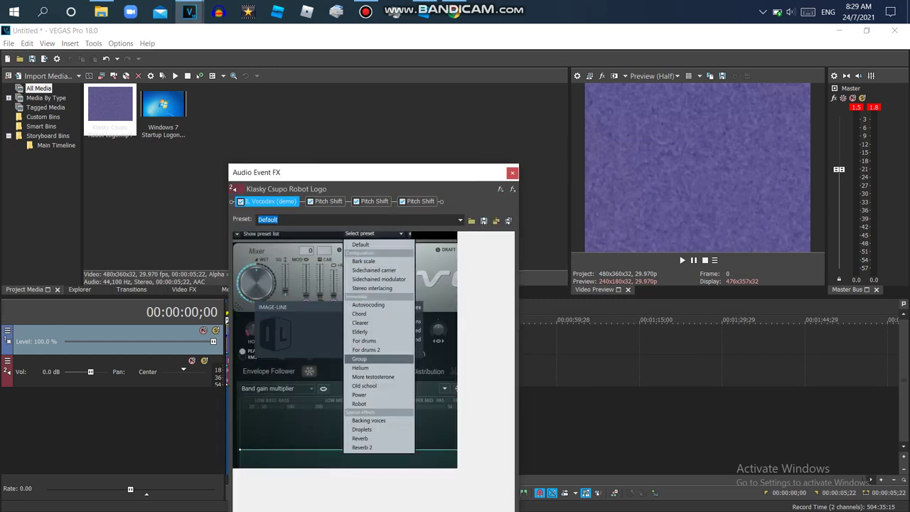
pyautogui.click(360, 359)
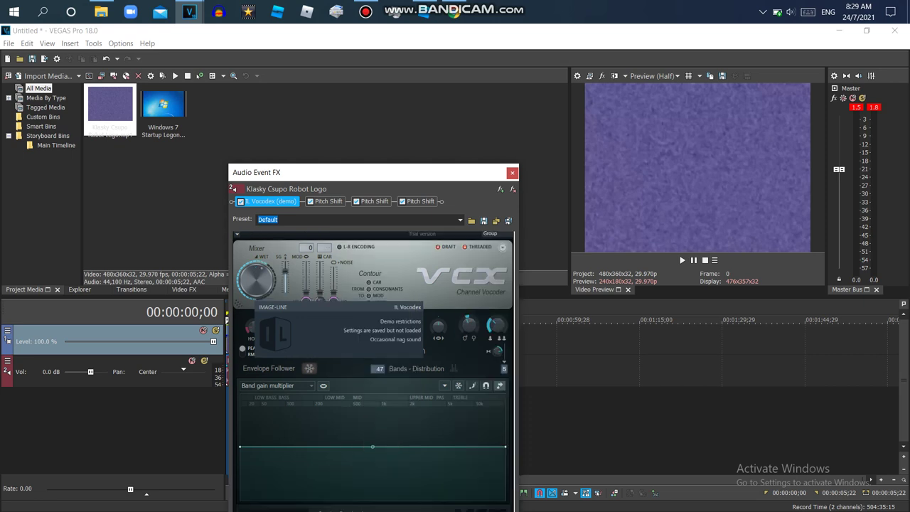
pyautogui.click(329, 201)
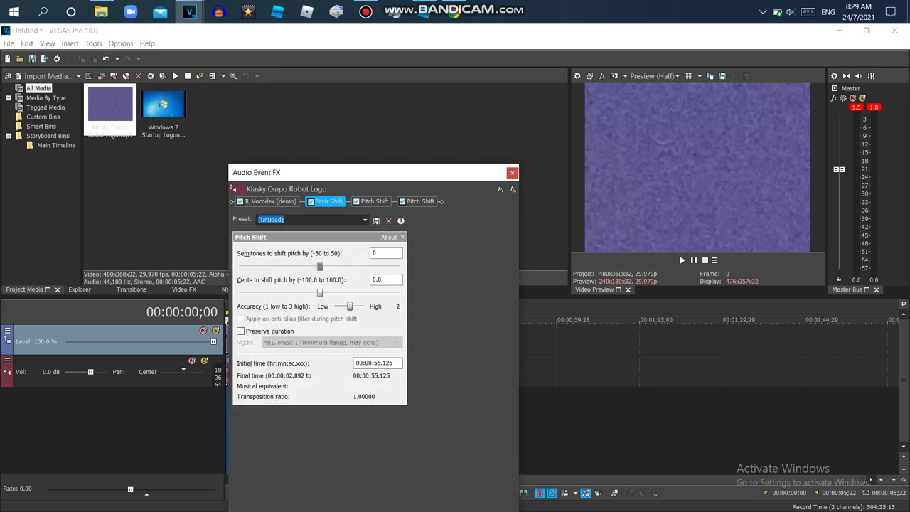
pyautogui.click(365, 220)
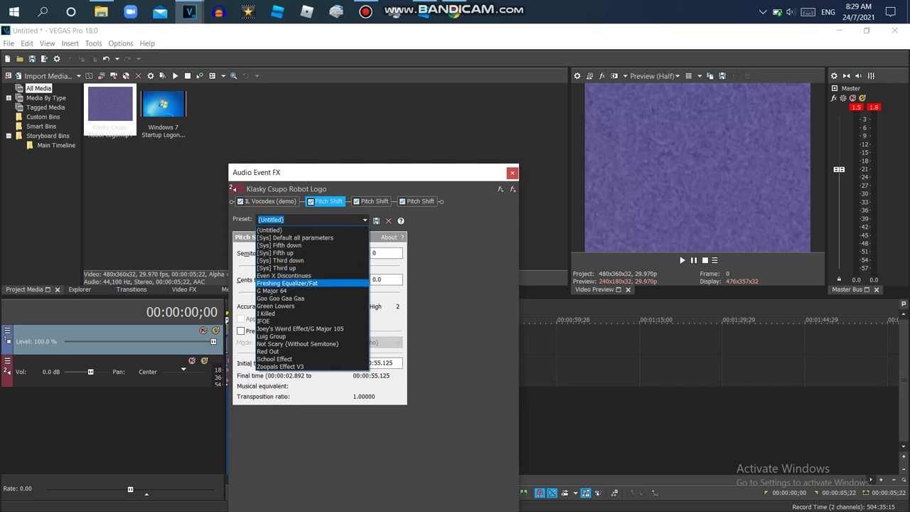
pyautogui.click(276, 306)
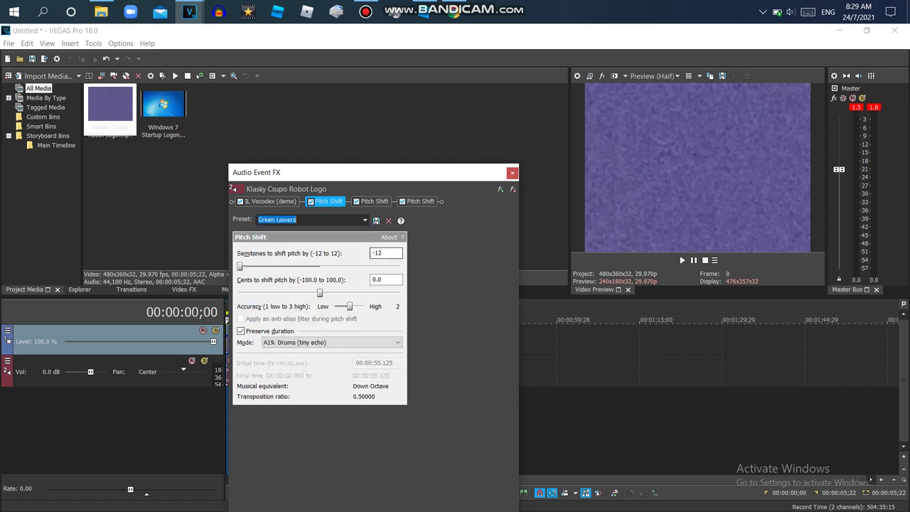
# Step: Apply the Green Lowers preset to the second Pitch Shift and Luig Group to the third, closing the effects window
pyautogui.click(374, 201)
pyautogui.click(365, 219)
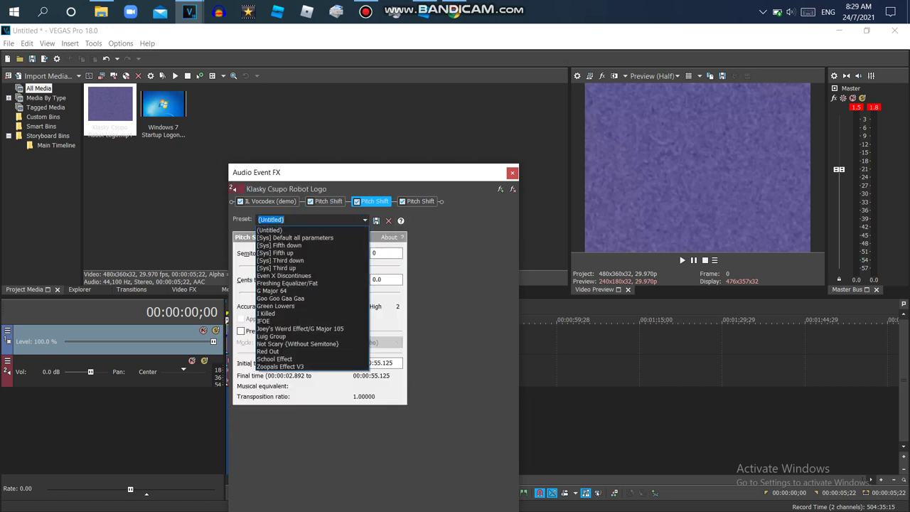
pyautogui.click(277, 304)
pyautogui.click(420, 201)
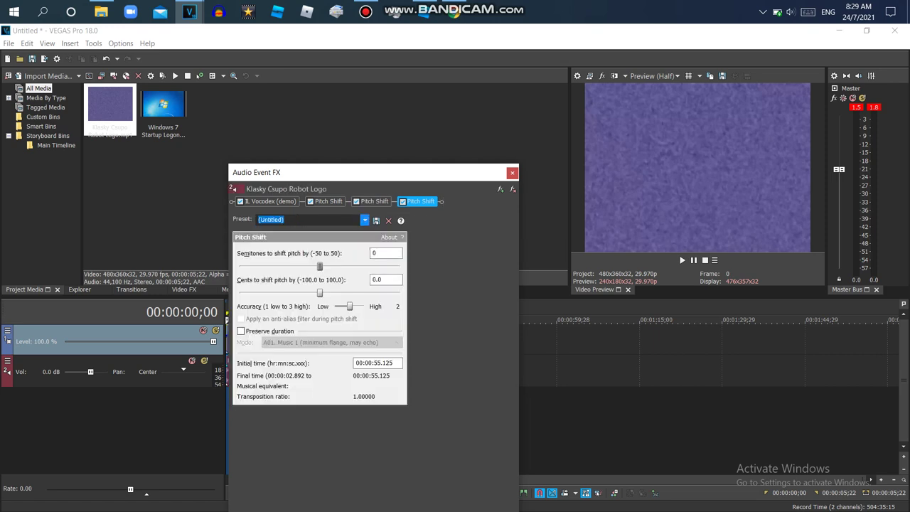
pyautogui.click(365, 220)
pyautogui.click(299, 329)
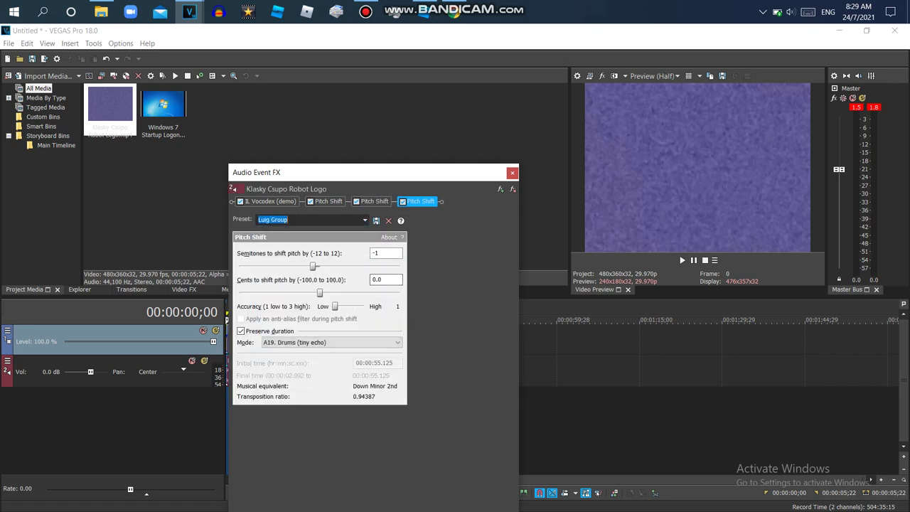
pyautogui.click(512, 173)
# Step: Duplicate the audio track and remove the last two Pitch Shift plug-ins from the copied event's effect chain
pyautogui.rightClick(458, 375)
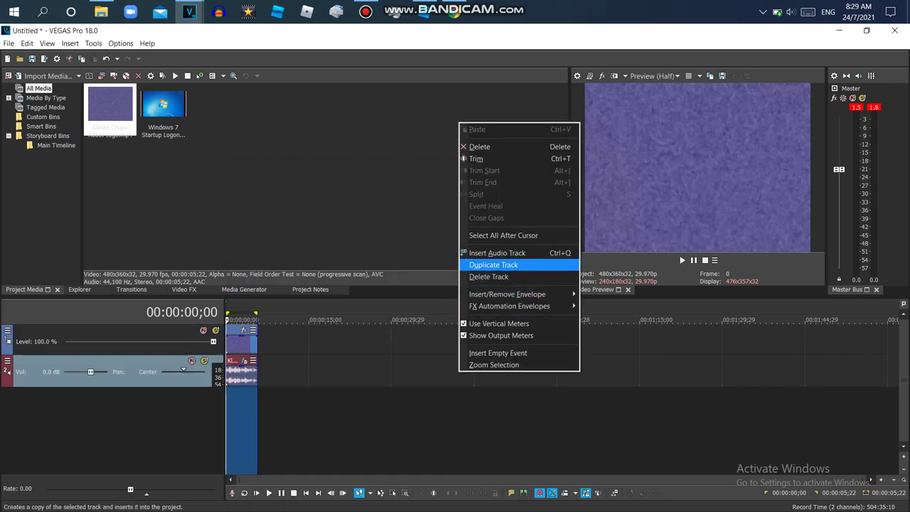
pyautogui.click(491, 266)
pyautogui.click(244, 393)
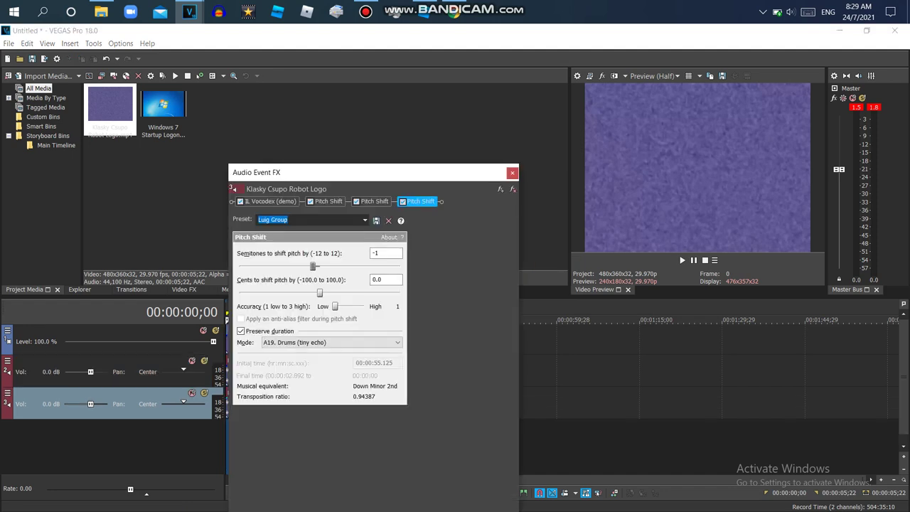
pyautogui.click(513, 189)
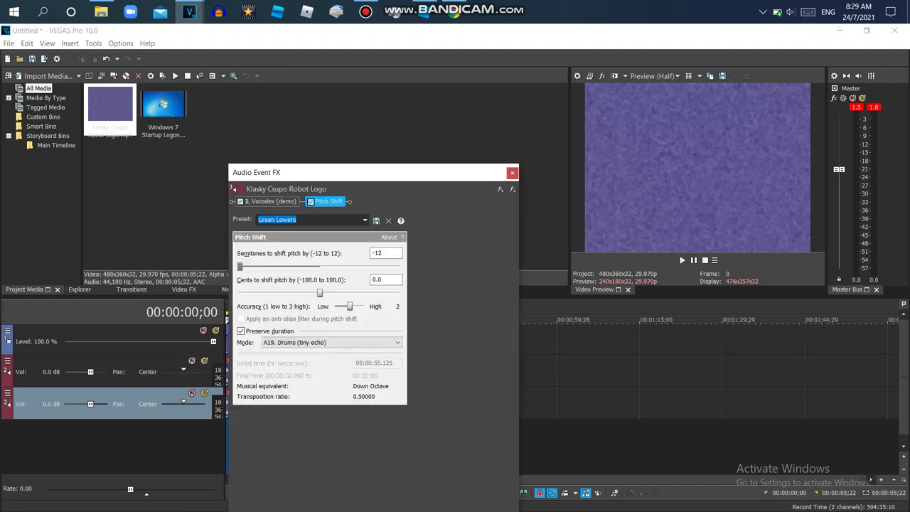
# Step: Choose the Group preset in IL Vocodex on the third track's event and close the effects window
pyautogui.click(271, 202)
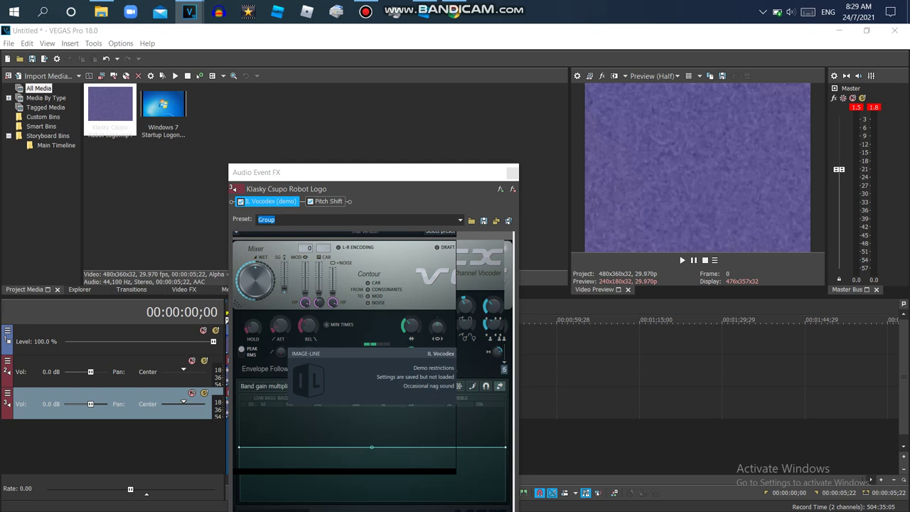
pyautogui.click(441, 232)
pyautogui.click(445, 356)
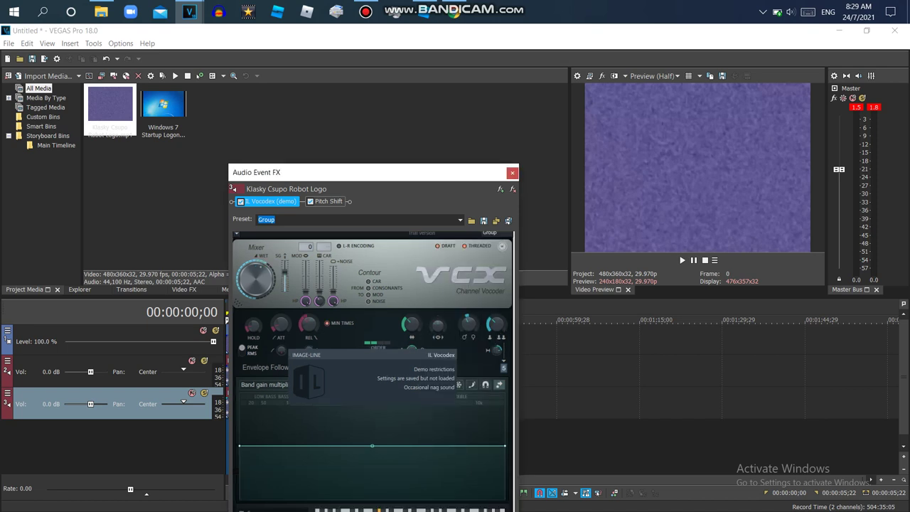
pyautogui.click(513, 173)
# Step: Duplicate the third track, enlarge the timeline area, and choose the Group preset in IL Vocodex on the new copy's event
pyautogui.rightClick(321, 402)
pyautogui.click(355, 294)
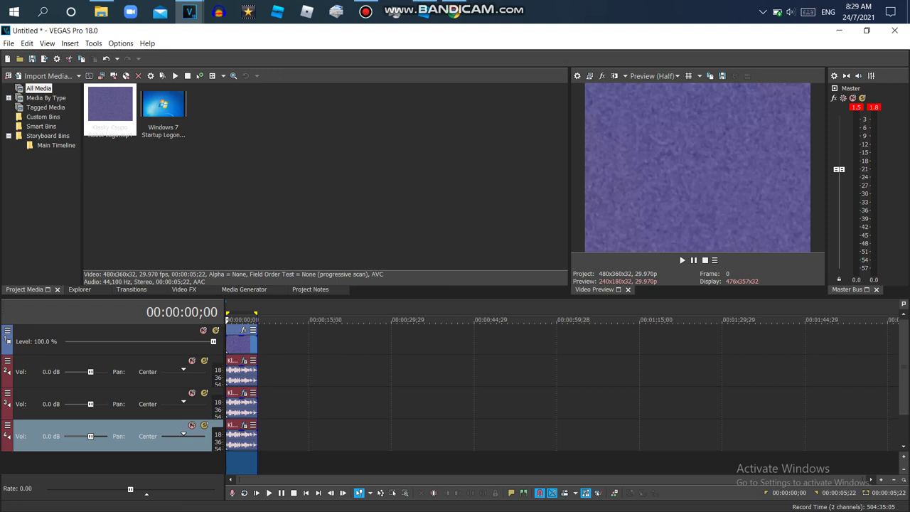
pyautogui.press('F11')
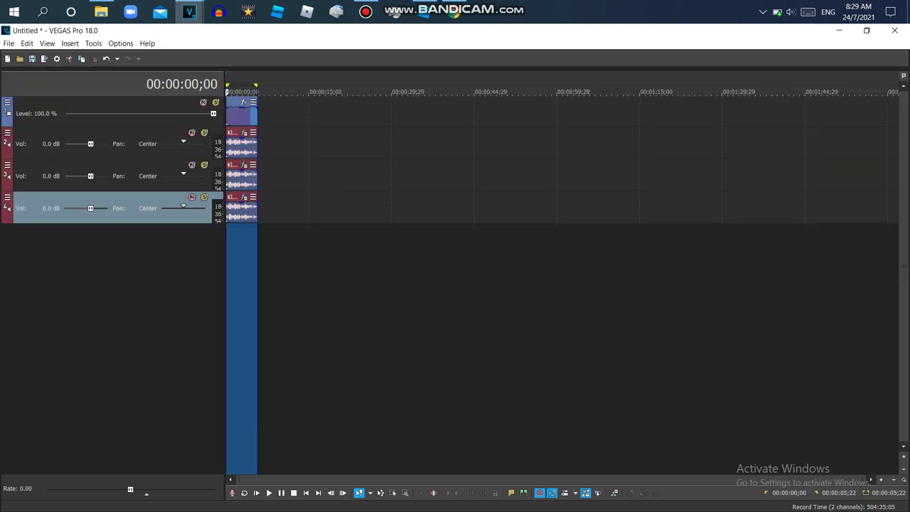
pyautogui.click(244, 198)
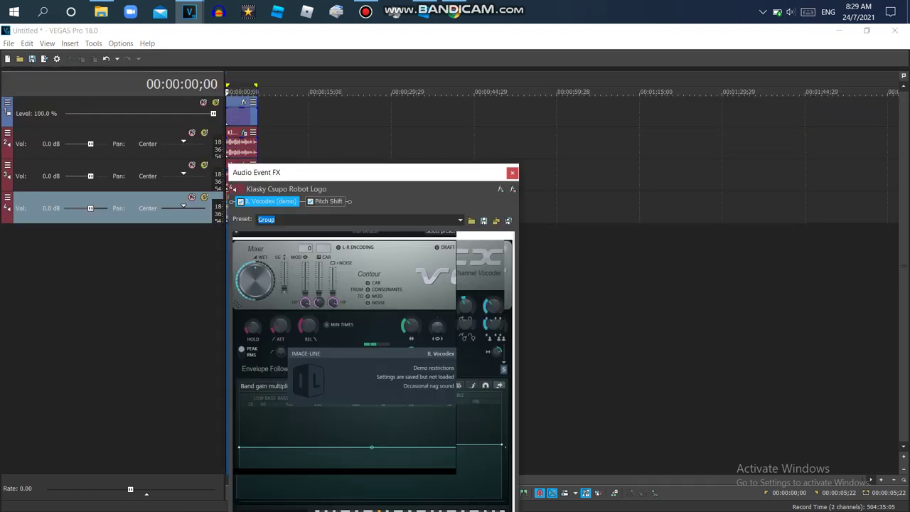
pyautogui.click(441, 233)
pyautogui.click(441, 356)
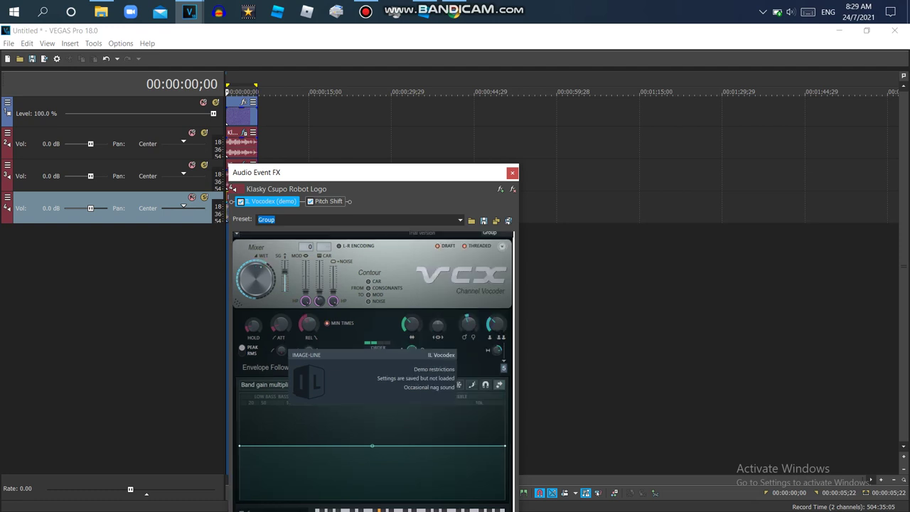
# Step: Apply the G Major 64 preset to the Pitch Shift on the fourth track's event and close the effects window
pyautogui.click(328, 202)
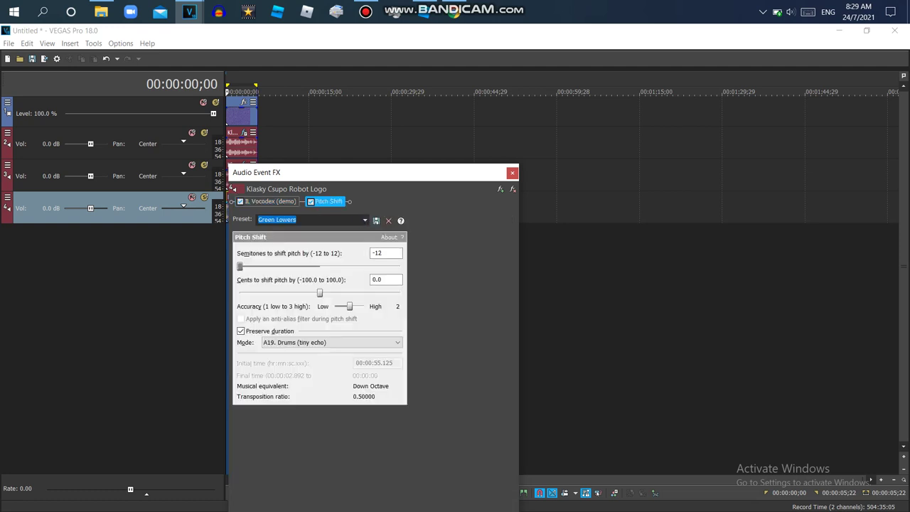
pyautogui.click(365, 220)
pyautogui.press('Down')
pyautogui.press('Down')
pyautogui.press('Down')
pyautogui.press('Down')
pyautogui.press('Up')
pyautogui.press('Up')
pyautogui.press('Up')
pyautogui.press('Up')
pyautogui.press('Up')
pyautogui.press('Up')
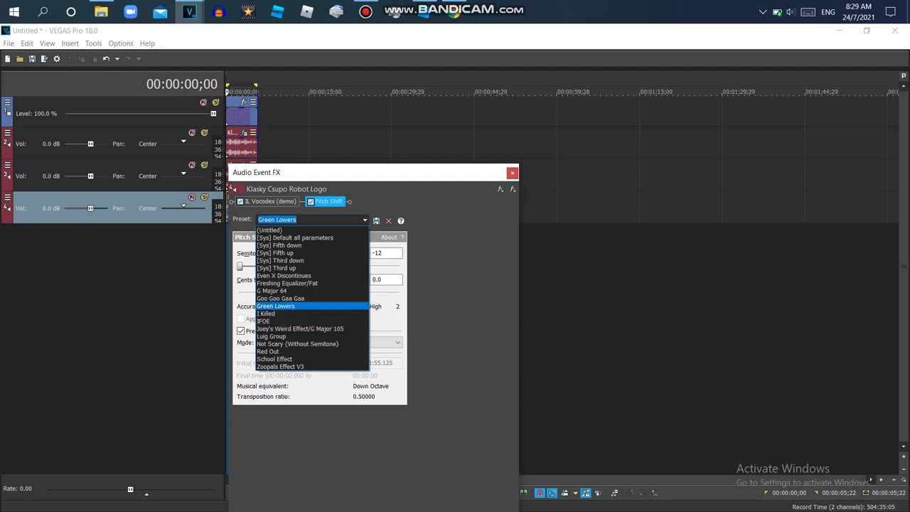
pyautogui.press('Down')
pyautogui.press('Down')
pyautogui.press('Down')
pyautogui.press('Down')
pyautogui.press('Down')
pyautogui.press('Down')
pyautogui.press('Down')
pyautogui.press('Down')
pyautogui.press('Down')
pyautogui.press('Down')
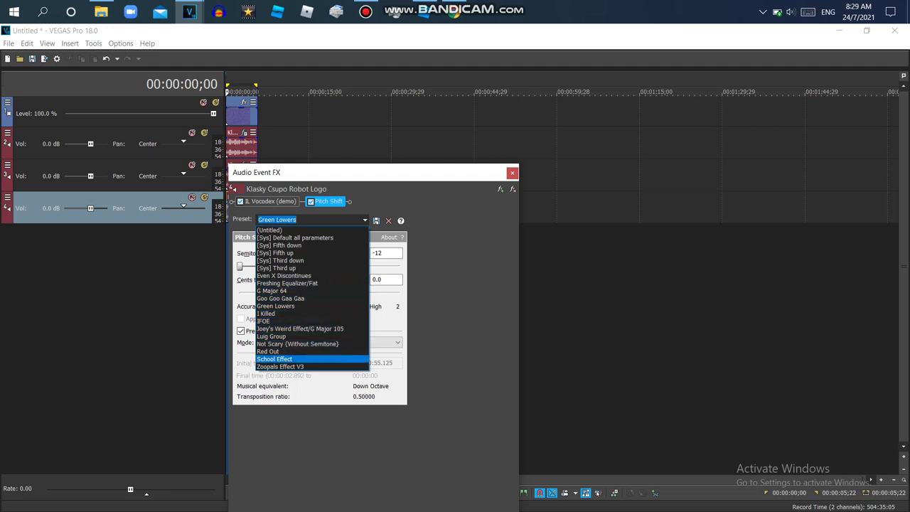
pyautogui.press('Up')
pyautogui.press('Down')
pyautogui.press('Up')
pyautogui.press('Up')
pyautogui.press('Up')
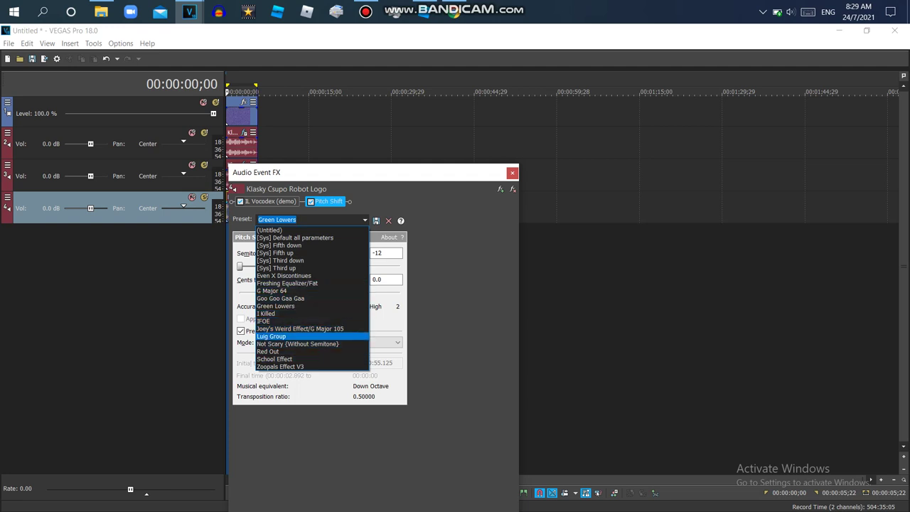
pyautogui.press('Down')
pyautogui.press('Up')
pyautogui.press('Up')
pyautogui.press('Up')
pyautogui.press('Up')
pyautogui.press('Up')
pyautogui.press('Up')
pyautogui.press('Up')
pyautogui.press('Up')
pyautogui.press('Down')
pyautogui.press('Up')
pyautogui.press('Down')
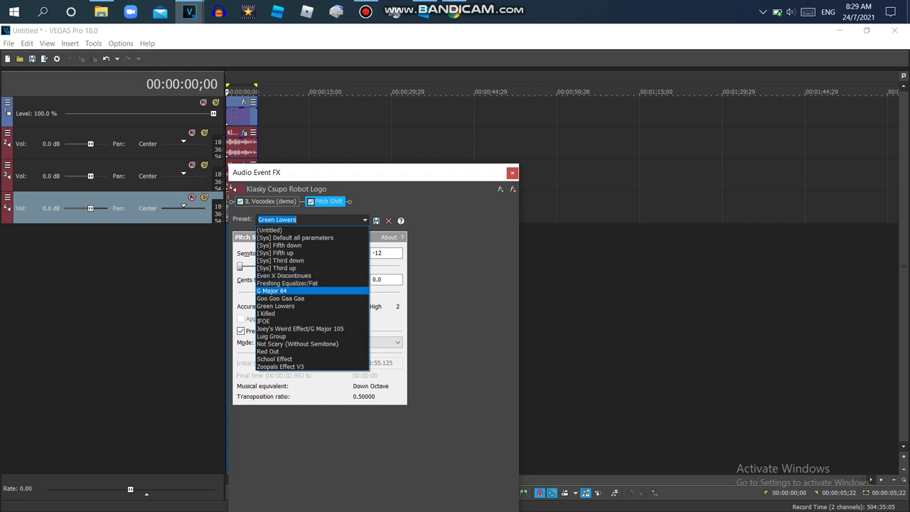
pyautogui.press('Return')
pyautogui.click(512, 172)
# Step: Duplicate the fourth track and choose the Group preset in IL Vocodex on the new fifth track's event
pyautogui.rightClick(405, 208)
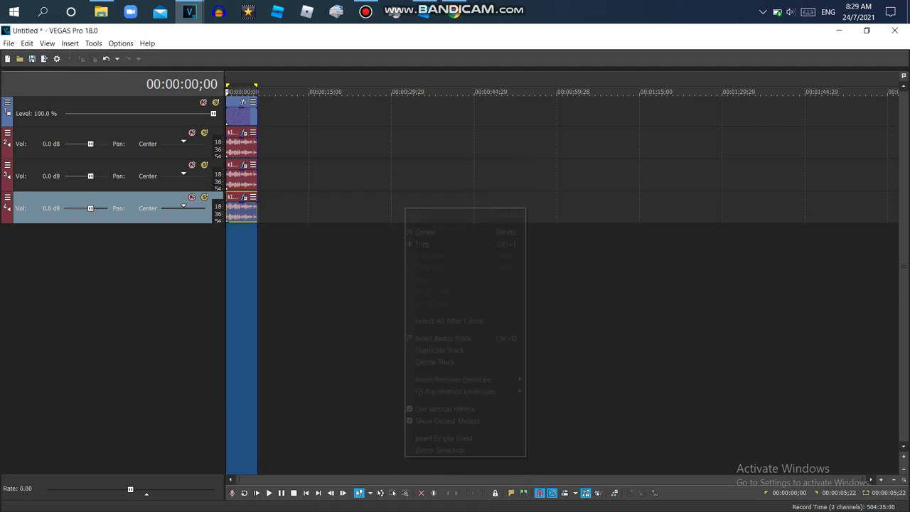
pyautogui.press('Return')
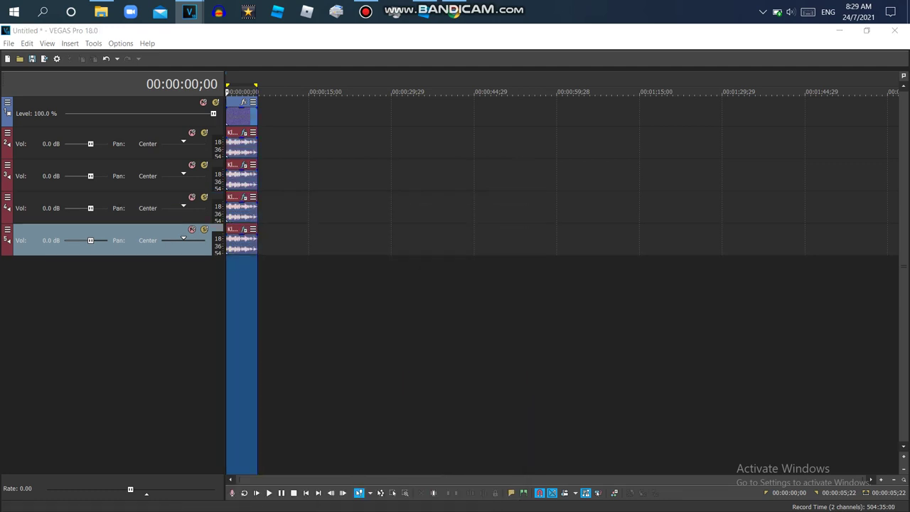
pyautogui.click(244, 230)
pyautogui.click(271, 202)
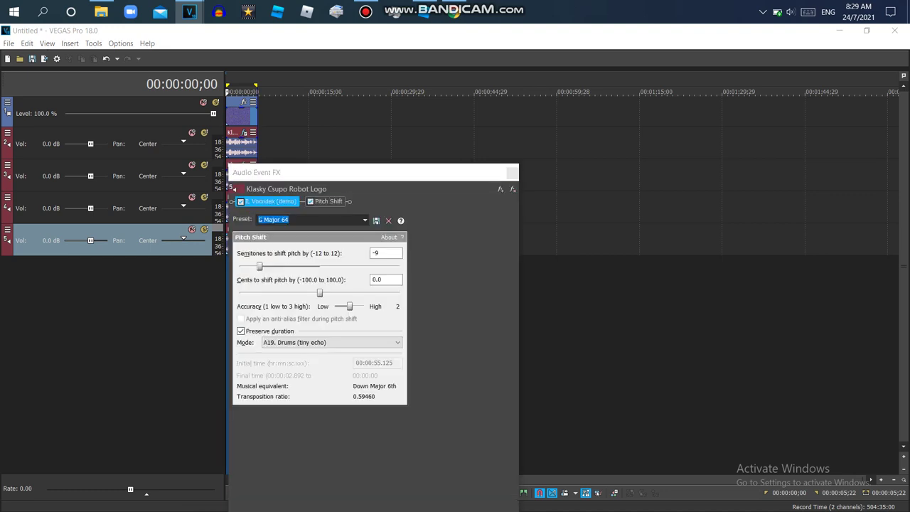
pyautogui.click(441, 231)
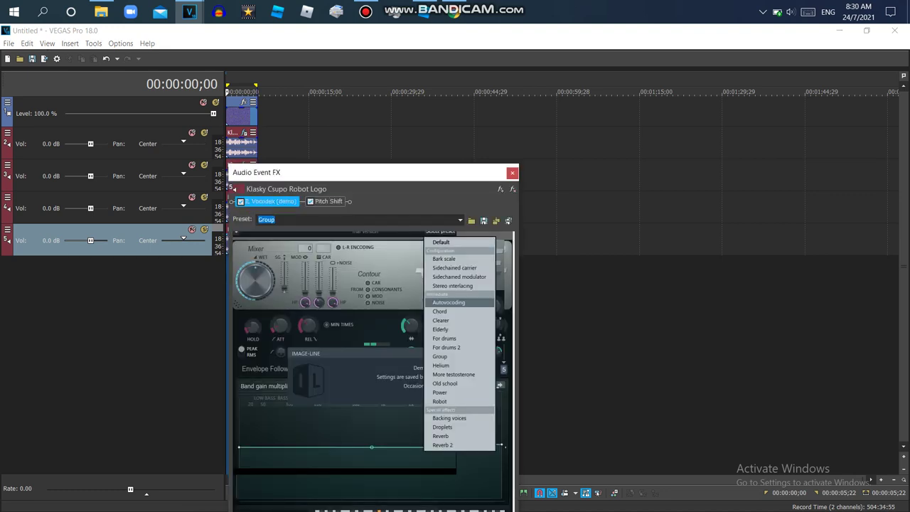
pyautogui.click(440, 356)
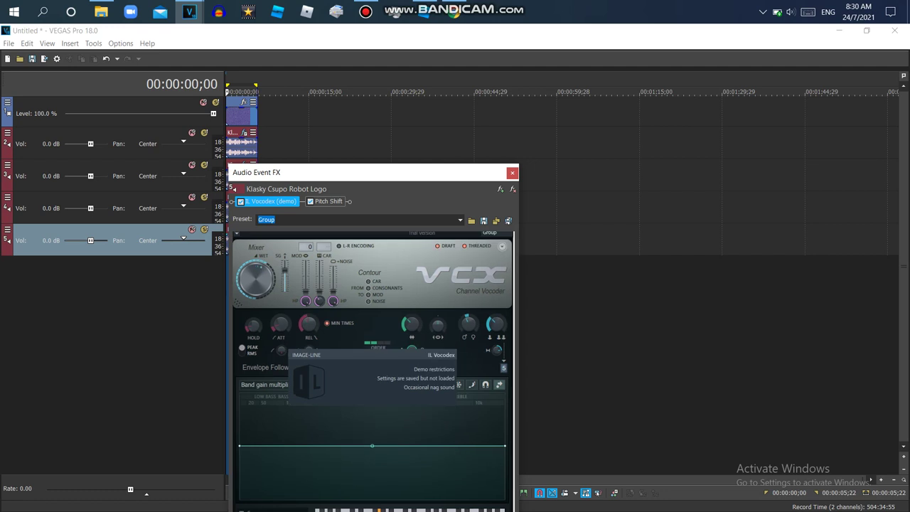
# Step: Apply the Even X Discontinues preset to the Pitch Shift on the fifth track's event and close the effects window
pyautogui.click(328, 201)
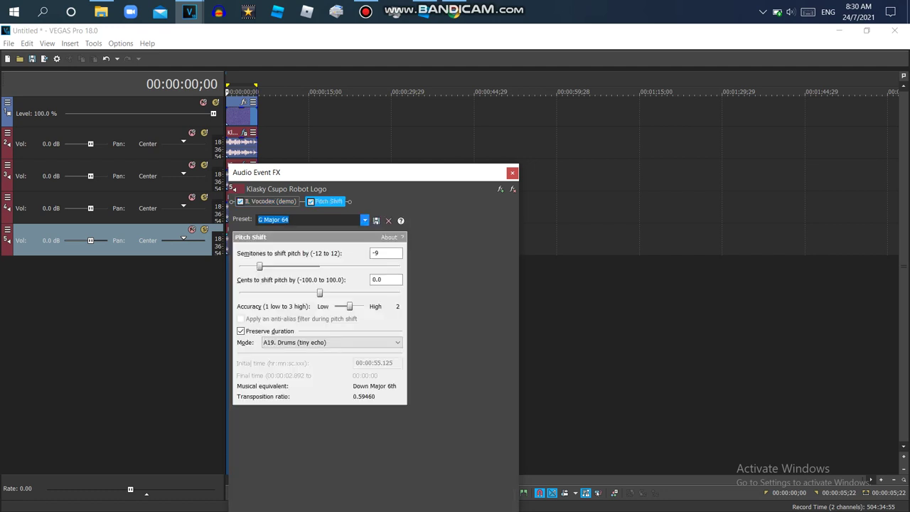
pyautogui.click(365, 219)
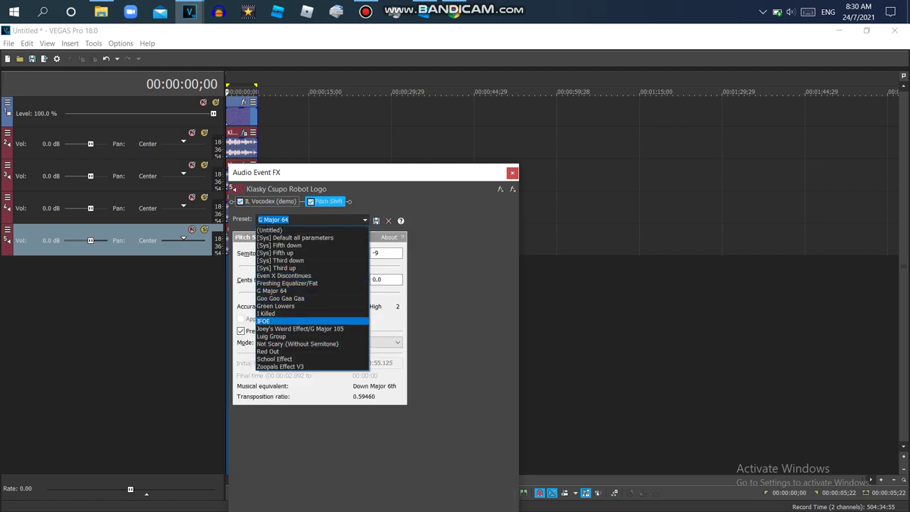
pyautogui.click(285, 275)
pyautogui.click(512, 172)
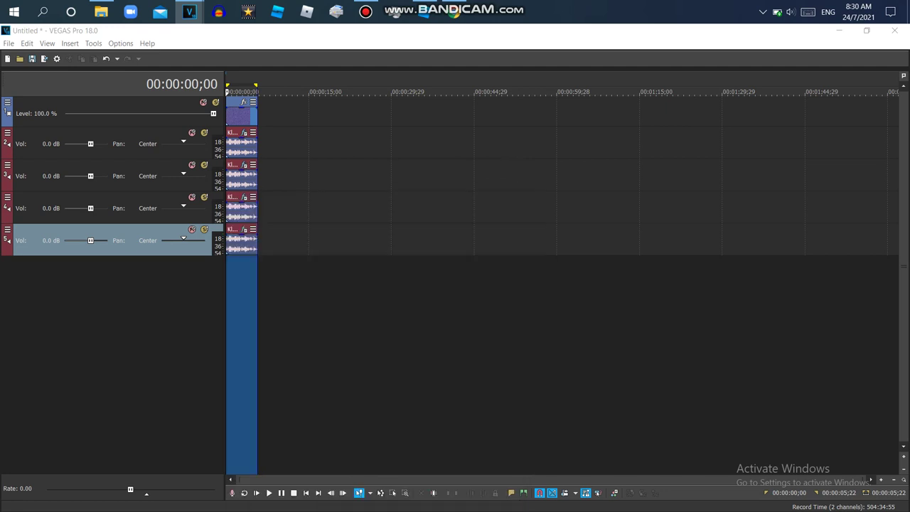
# Step: Duplicate the fifth track and apply the Joey's Weird Effect/G Major 105 preset to the Pitch Shift on the copy's event
pyautogui.rightClick(345, 237)
pyautogui.click(379, 378)
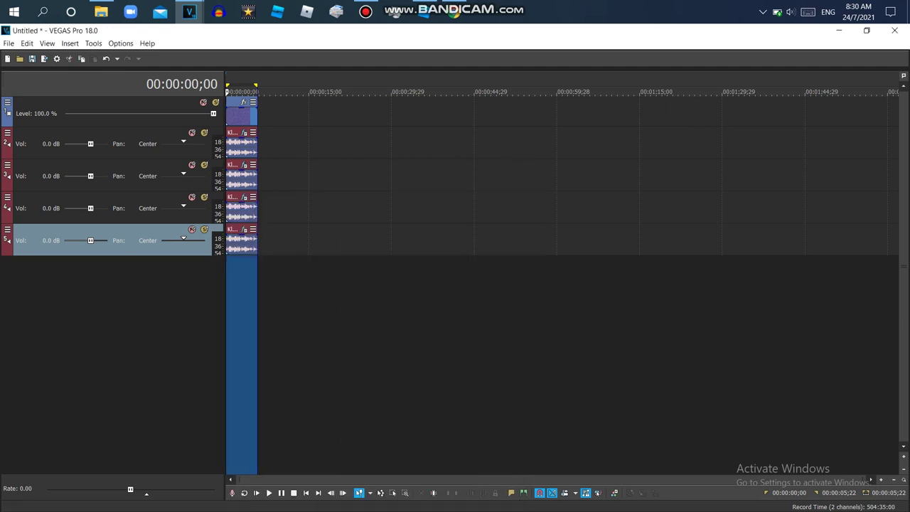
pyautogui.click(244, 262)
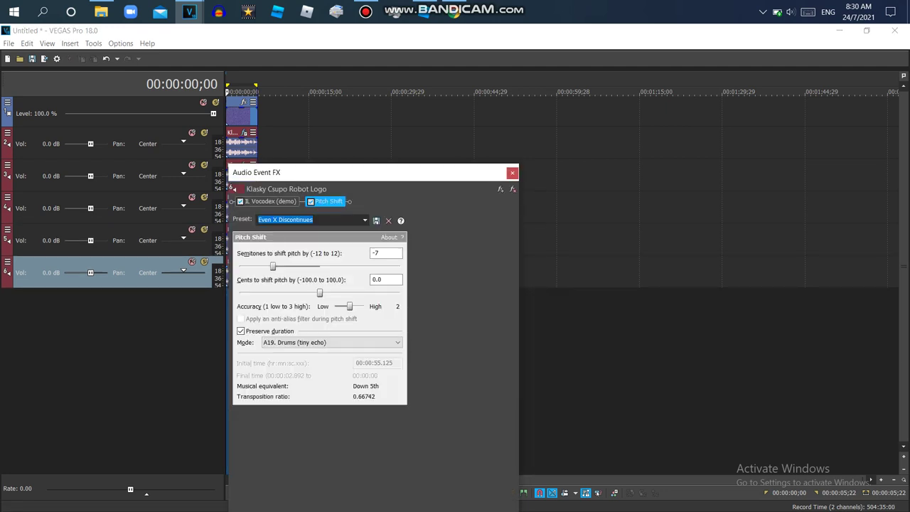
pyautogui.click(365, 220)
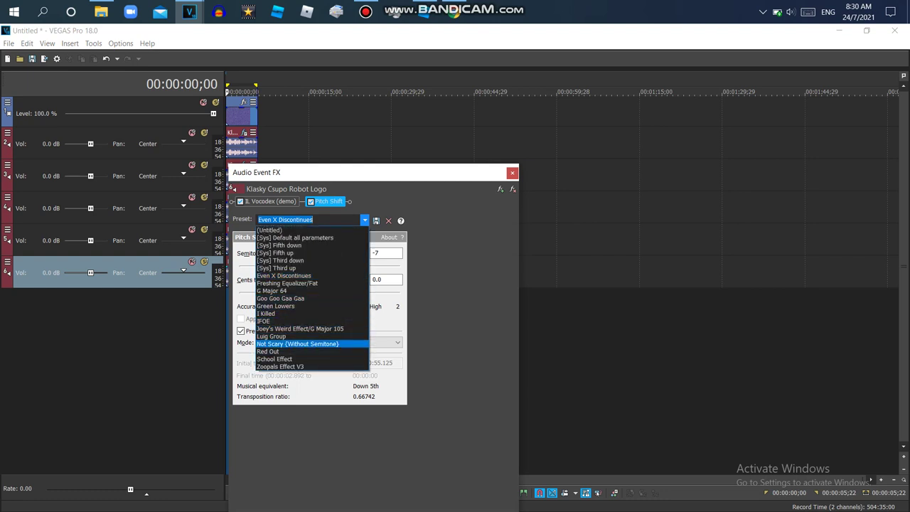
pyautogui.click(300, 328)
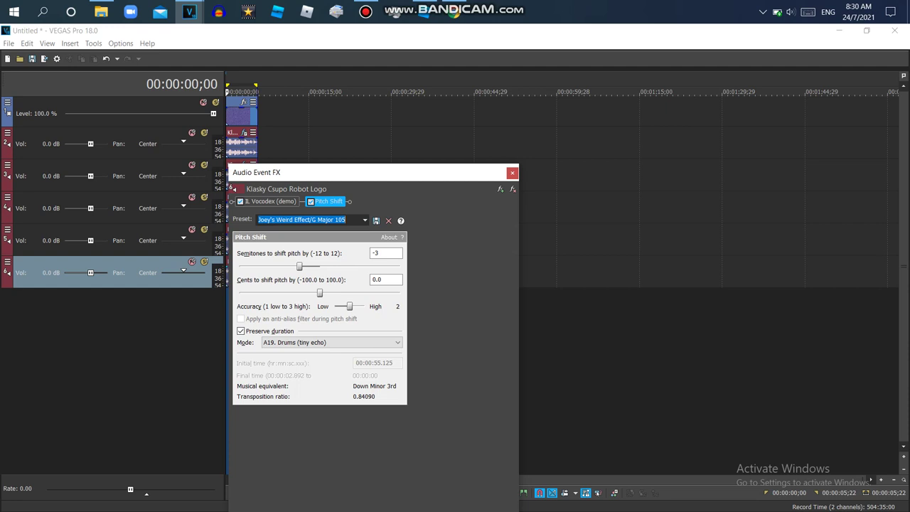
# Step: Choose the Group preset in IL Vocodex on the sixth track's event and close the effects window
pyautogui.click(270, 202)
pyautogui.click(441, 233)
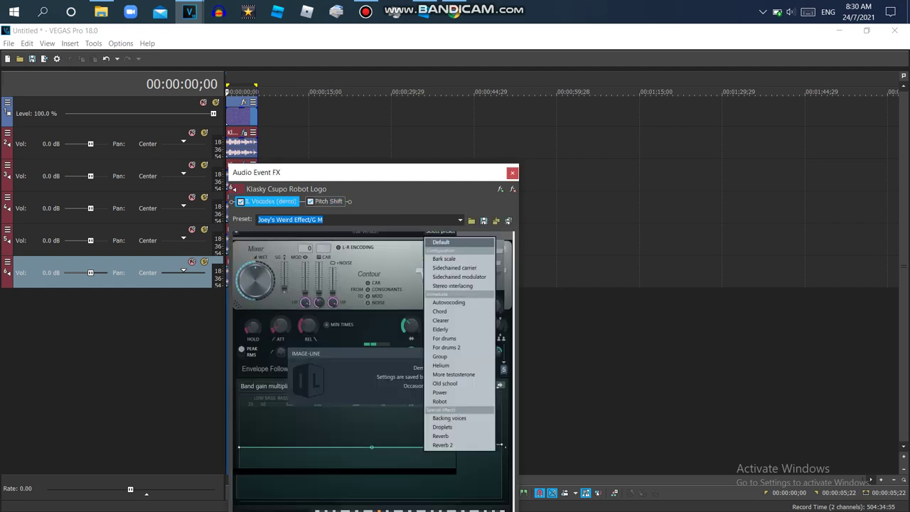
pyautogui.click(440, 357)
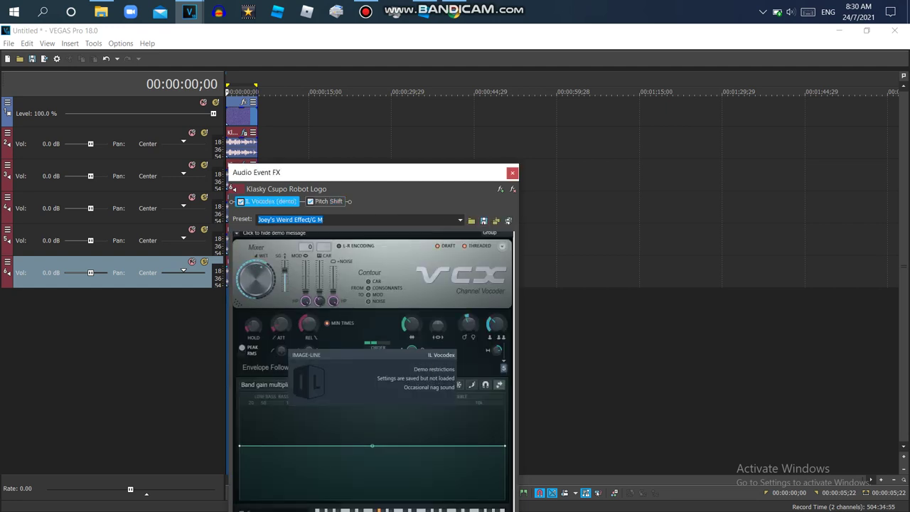
pyautogui.click(512, 173)
# Step: Duplicate the sixth track and choose the Group preset in IL Vocodex on the new seventh track's event
pyautogui.rightClick(324, 274)
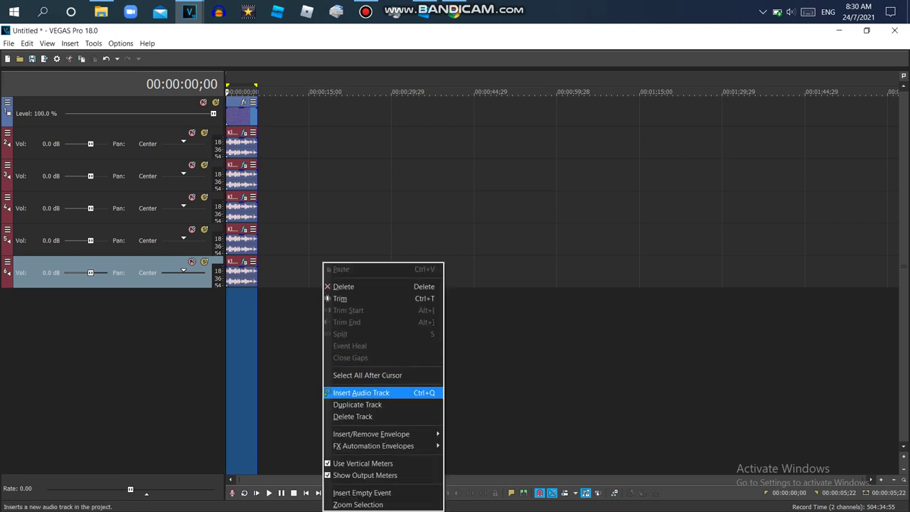
pyautogui.click(358, 405)
pyautogui.click(244, 294)
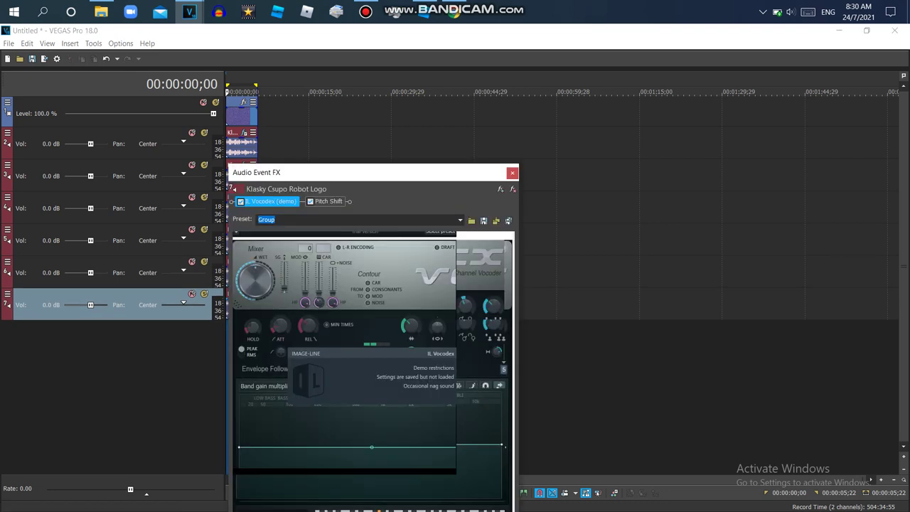
pyautogui.click(440, 232)
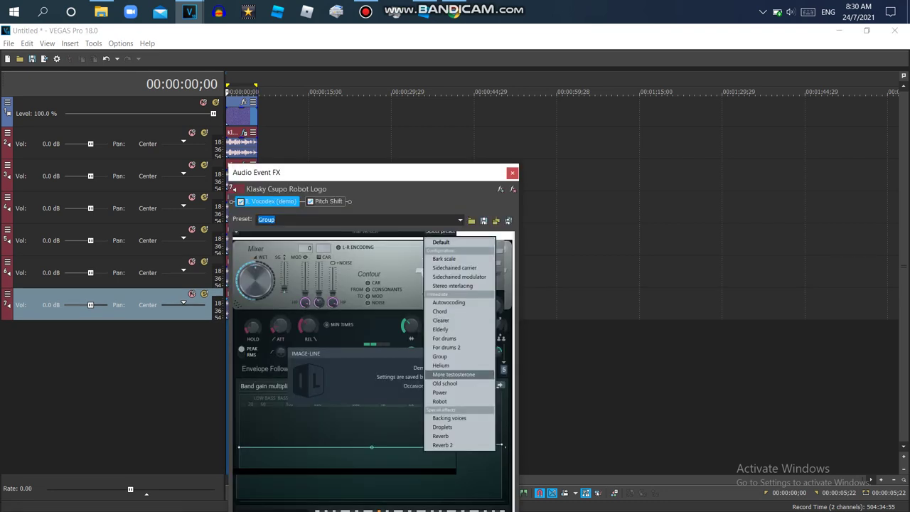
pyautogui.click(440, 356)
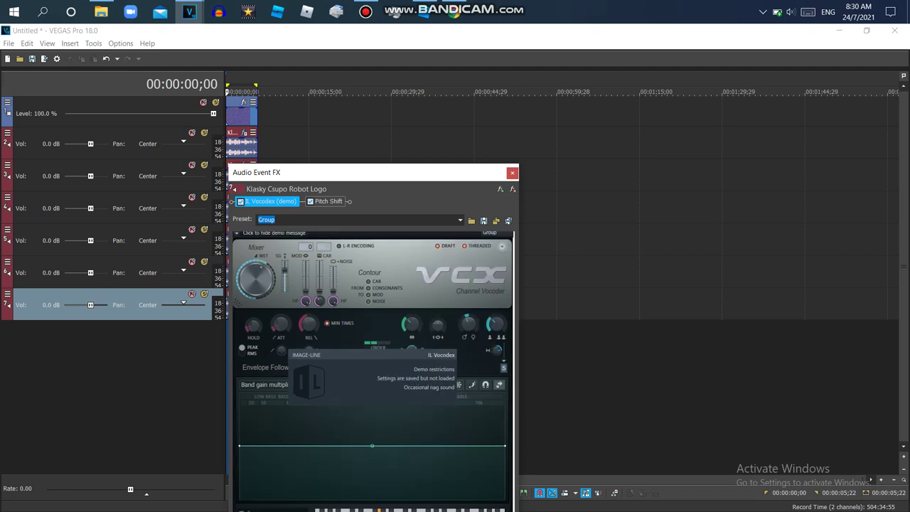
# Step: Apply the Goo Goo Gaa Gaa preset to the Pitch Shift on the seventh track's event and close the effects window
pyautogui.click(328, 202)
pyautogui.click(365, 219)
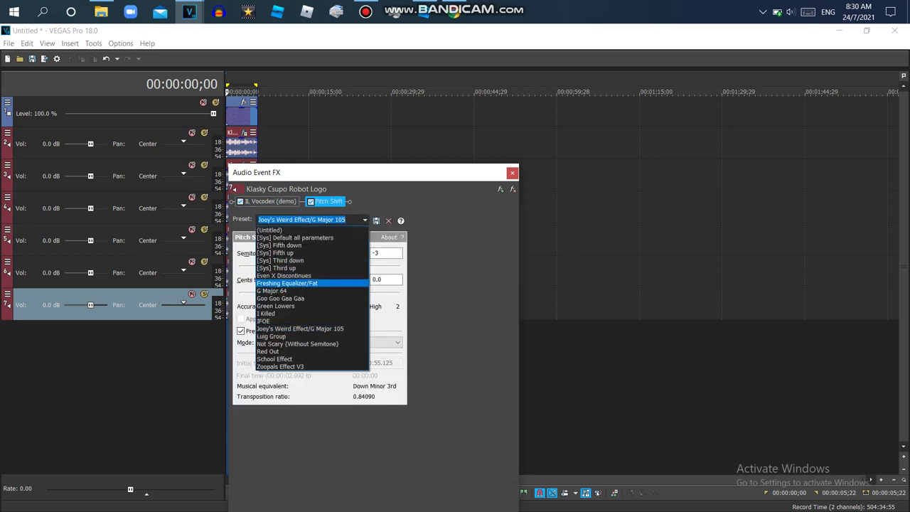
pyautogui.click(281, 298)
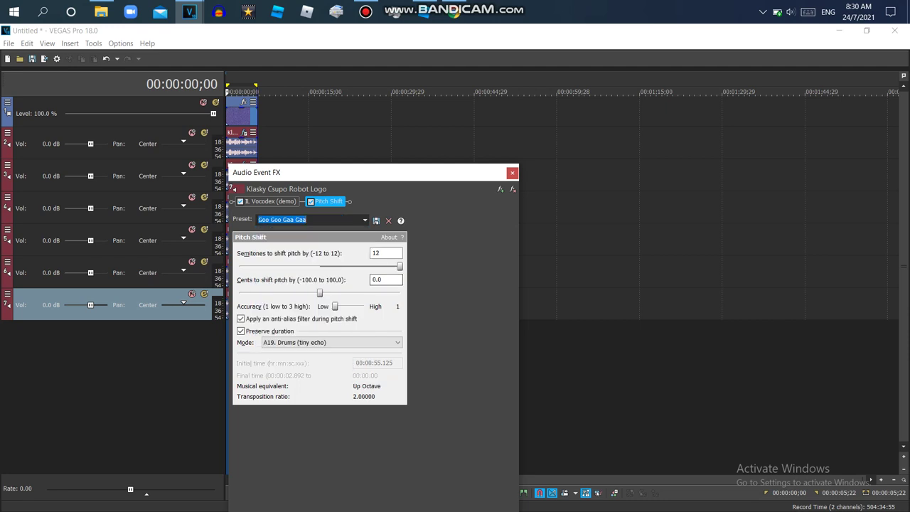
pyautogui.click(513, 172)
# Step: Duplicate the seventh track and add a second Pitch Shift plug-in to the copied event's effect chain
pyautogui.rightClick(331, 310)
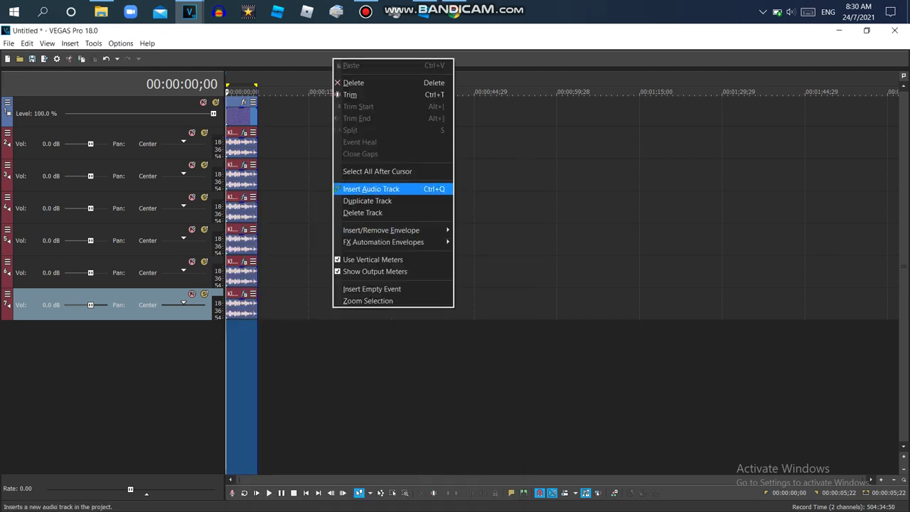
pyautogui.click(367, 201)
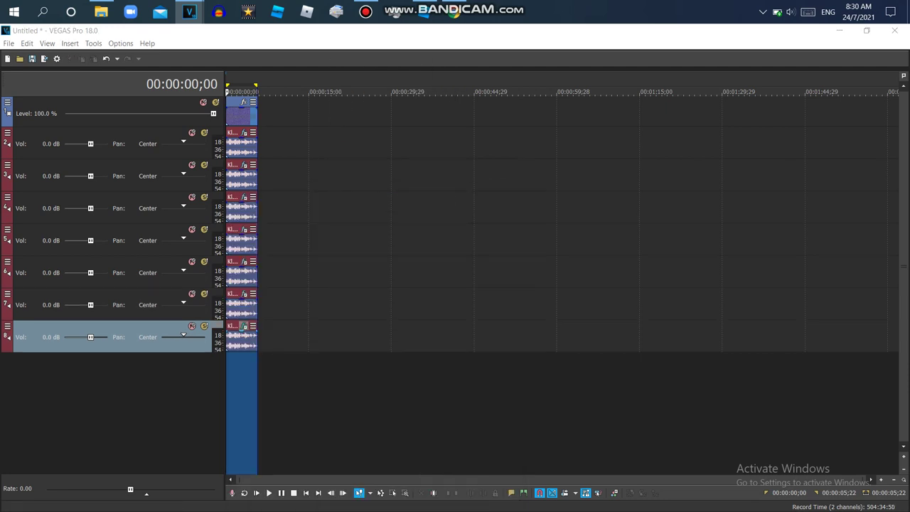
pyautogui.click(244, 326)
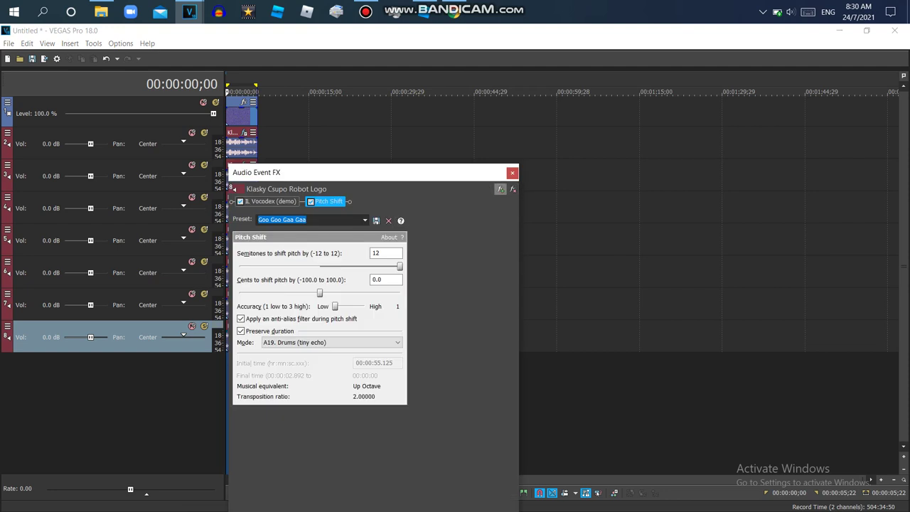
pyautogui.click(500, 189)
pyautogui.doubleClick(627, 214)
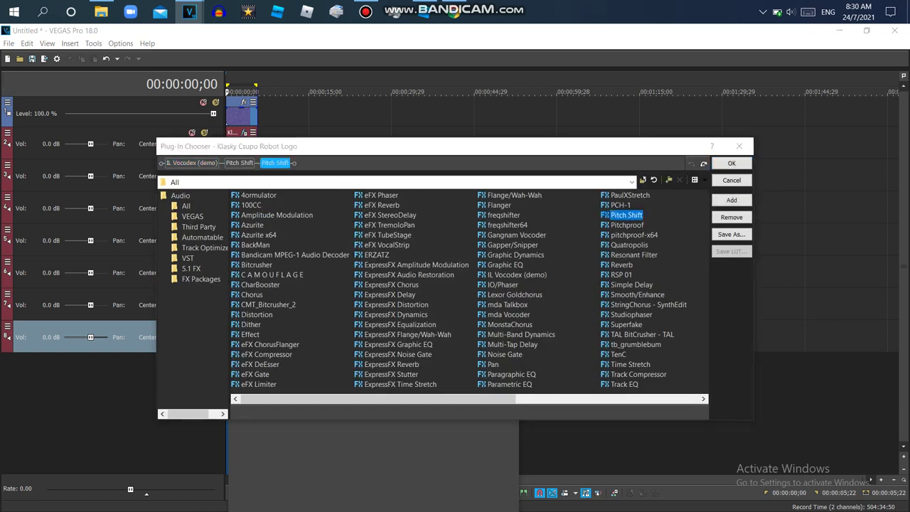
pyautogui.click(732, 163)
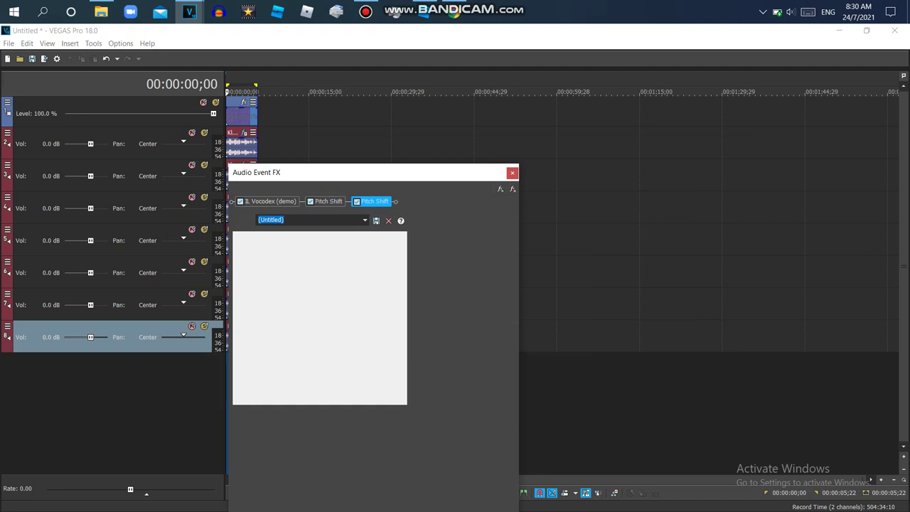
# Step: Apply the Goo Goo Gaa Gaa preset to the eighth track's second Pitch Shift and set its semitones to 4
pyautogui.click(365, 221)
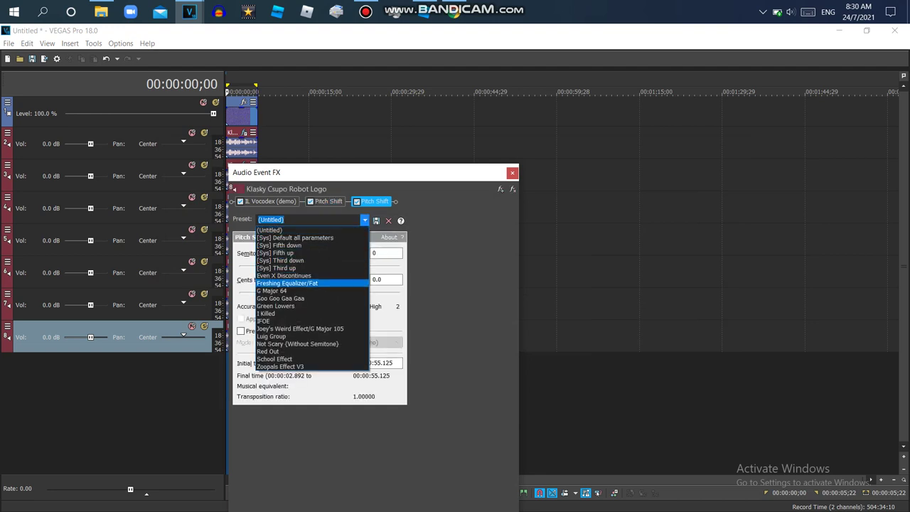
pyautogui.click(281, 299)
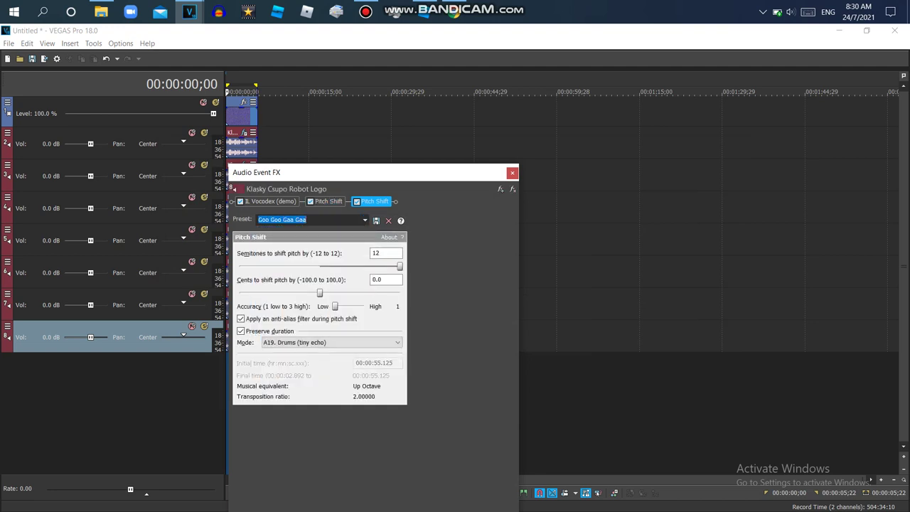
pyautogui.moveTo(400, 267); pyautogui.dragTo(346, 267)
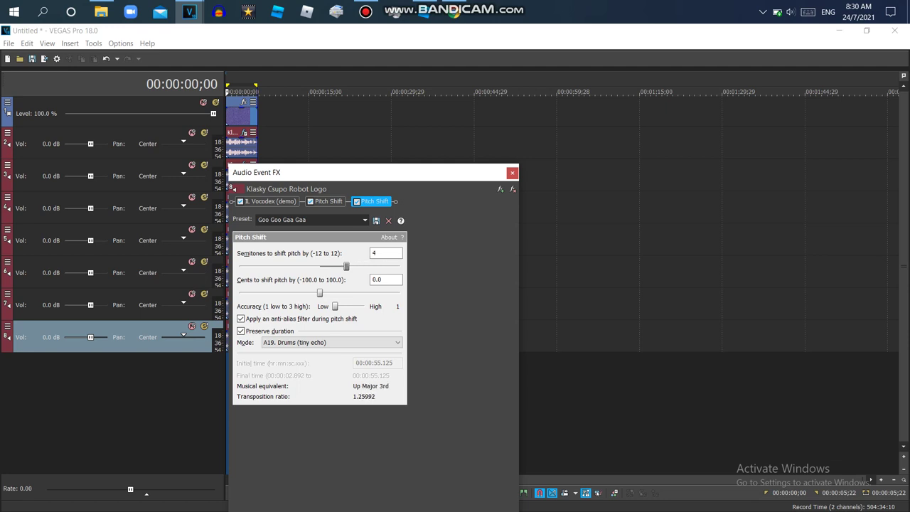
# Step: Choose the Group preset in IL Vocodex on the eighth track's event and close the effects window
pyautogui.click(328, 202)
pyautogui.click(270, 202)
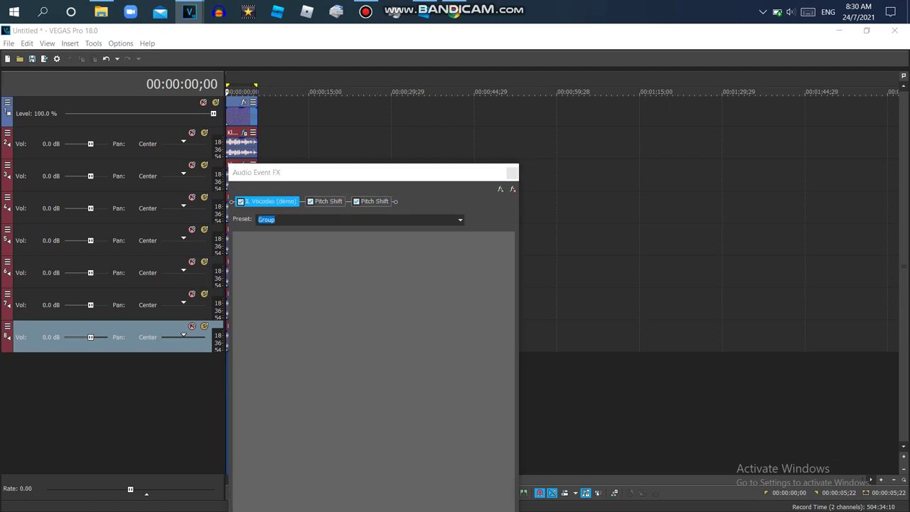
pyautogui.click(441, 232)
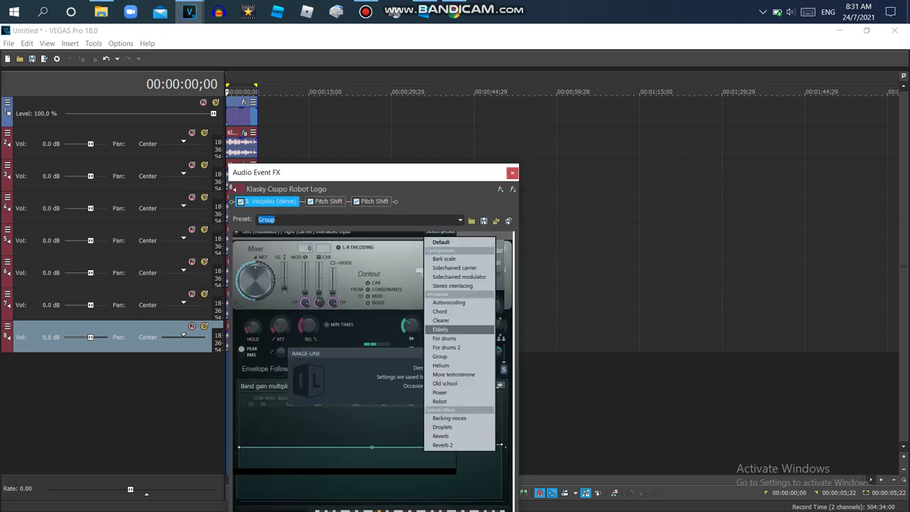
pyautogui.click(440, 357)
pyautogui.click(512, 173)
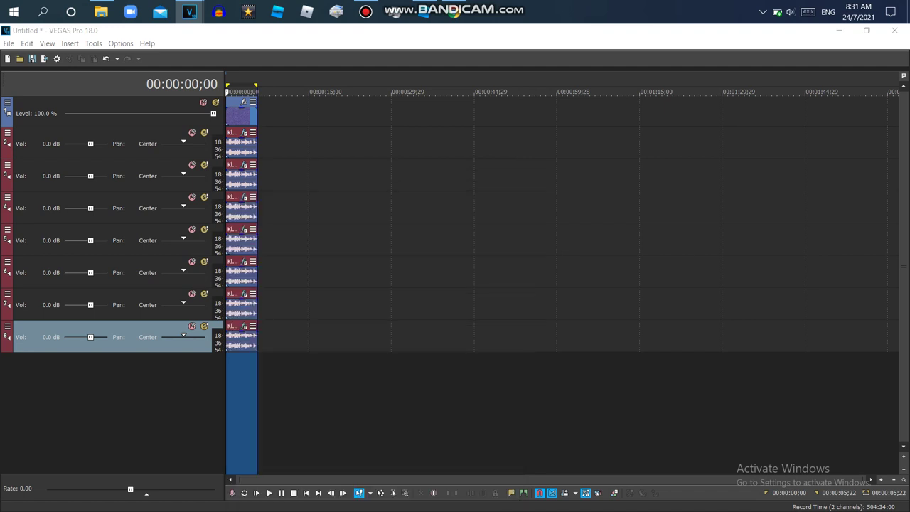
# Step: Duplicate the eighth track and set the second Pitch Shift on the copied event to 12 semitones
pyautogui.rightClick(291, 334)
pyautogui.click(334, 226)
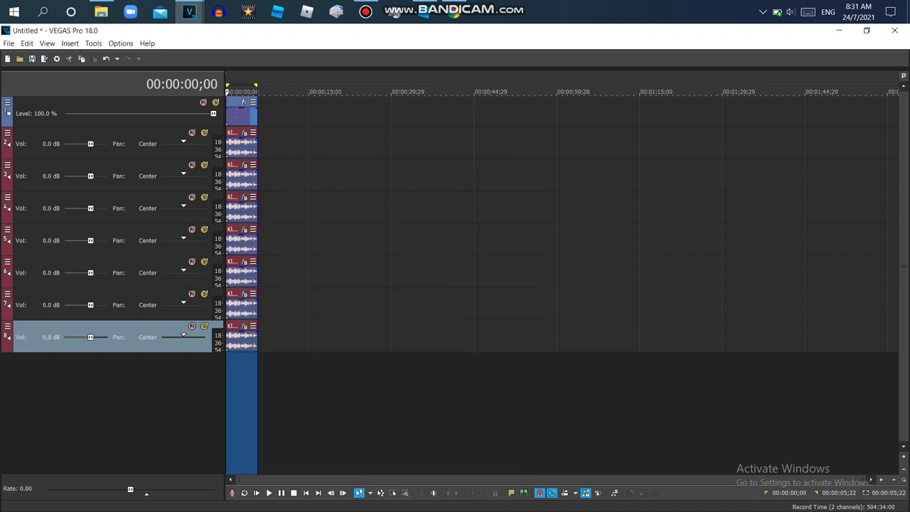
pyautogui.click(244, 358)
pyautogui.click(375, 202)
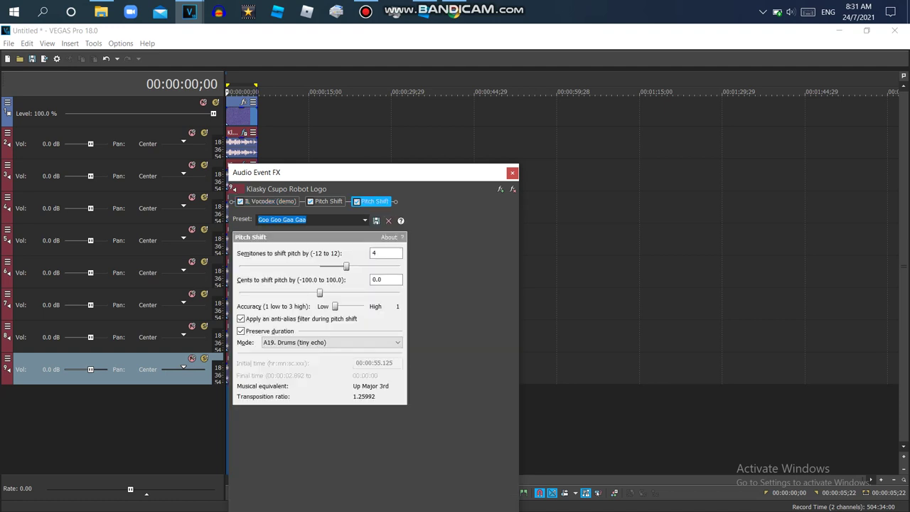
pyautogui.moveTo(347, 267); pyautogui.dragTo(400, 266)
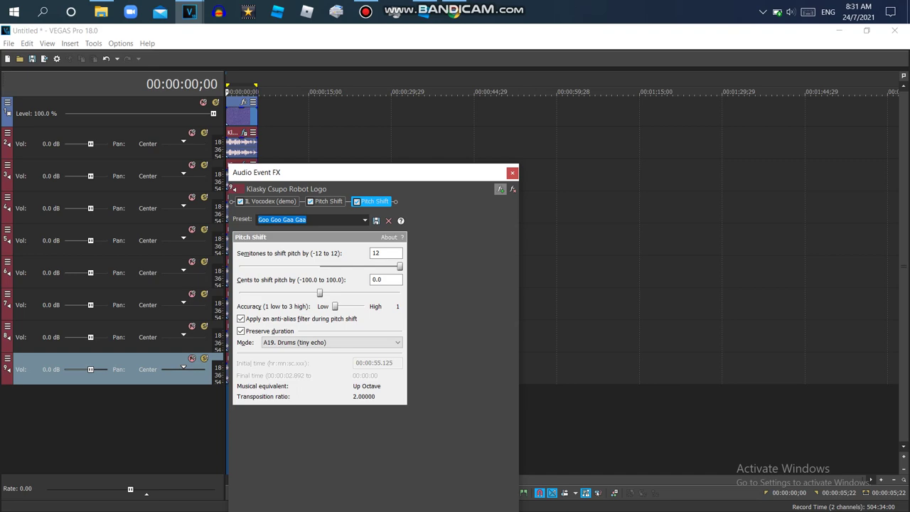
# Step: Add a third Pitch Shift plug-in to the effect chain of the ninth track's event
pyautogui.click(500, 190)
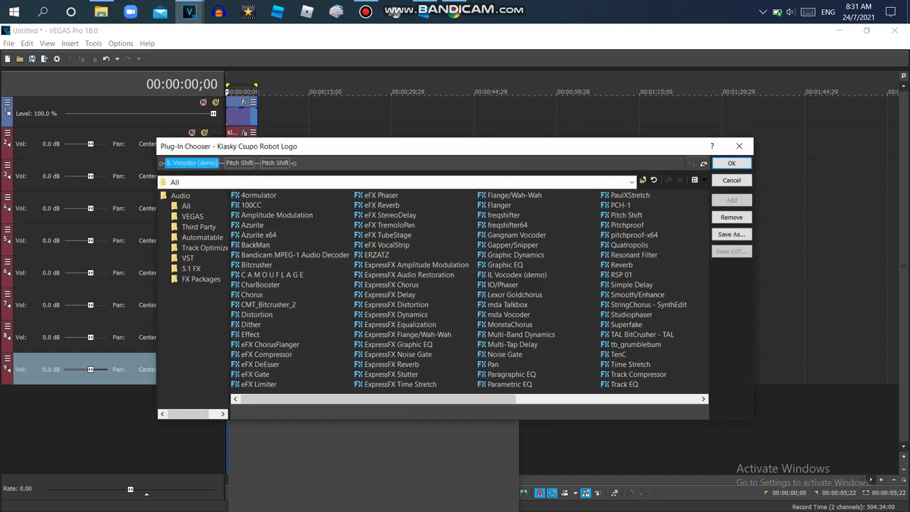
pyautogui.doubleClick(626, 214)
pyautogui.click(732, 163)
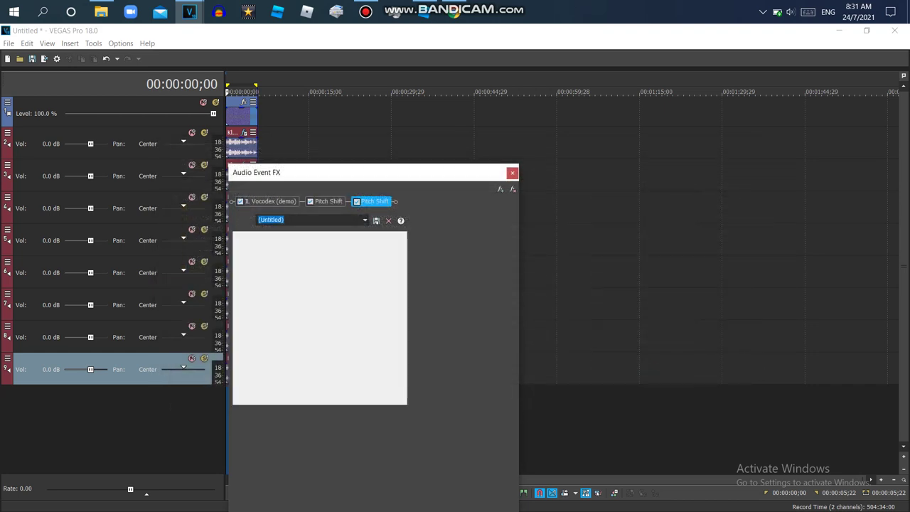
# Step: Apply the Goo Goo Gaa Gaa preset to the ninth track's third Pitch Shift and set its semitones to 2
pyautogui.click(365, 220)
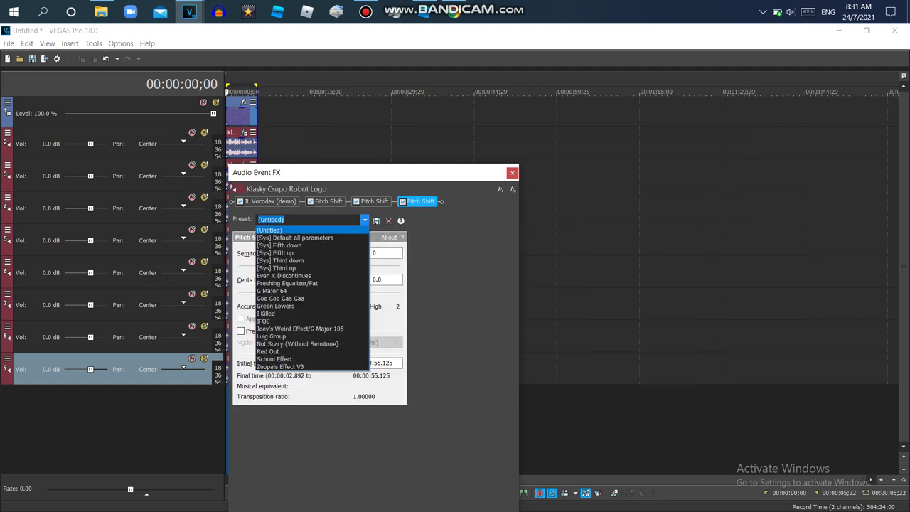
pyautogui.press('Down')
pyautogui.press('Down')
pyautogui.press('Return')
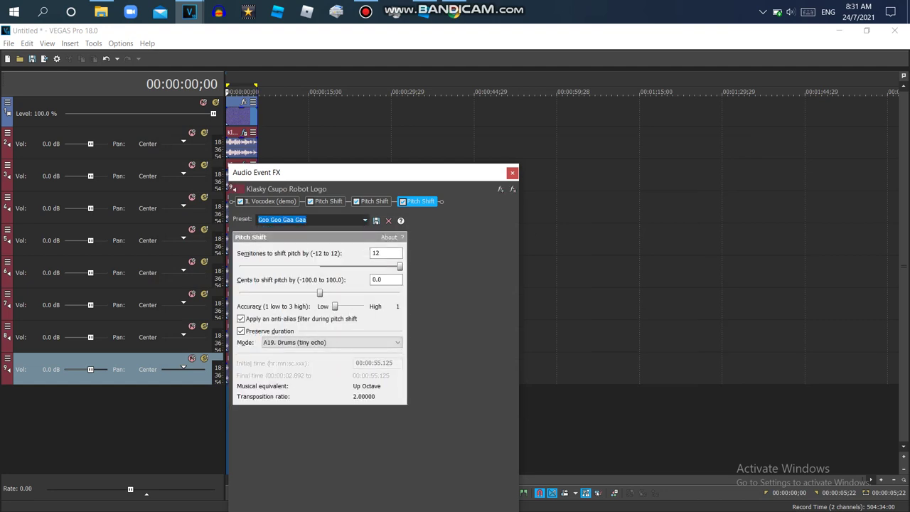
pyautogui.moveTo(399, 267); pyautogui.dragTo(333, 267)
pyautogui.click(375, 202)
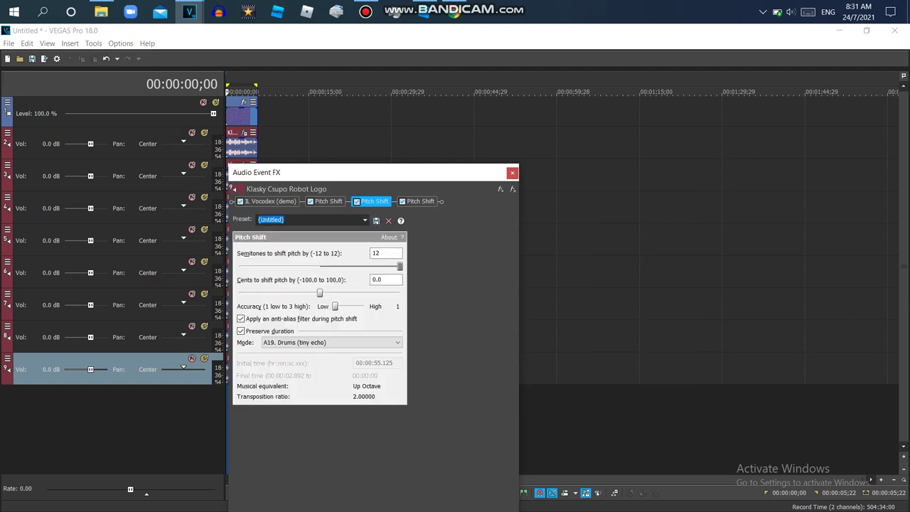
pyautogui.press('Right')
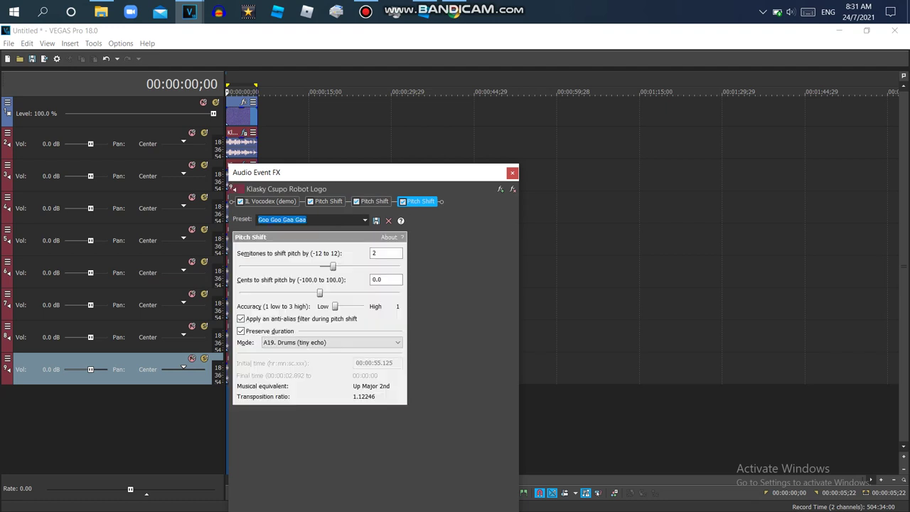
# Step: Choose the Group preset in IL Vocodex on the ninth track's event and close the effects window
pyautogui.click(270, 202)
pyautogui.click(440, 231)
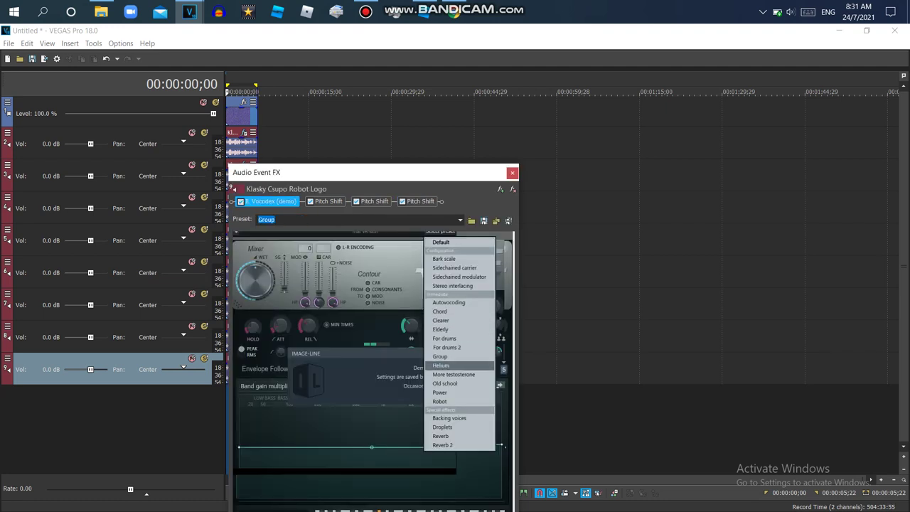
pyautogui.click(440, 357)
pyautogui.click(512, 172)
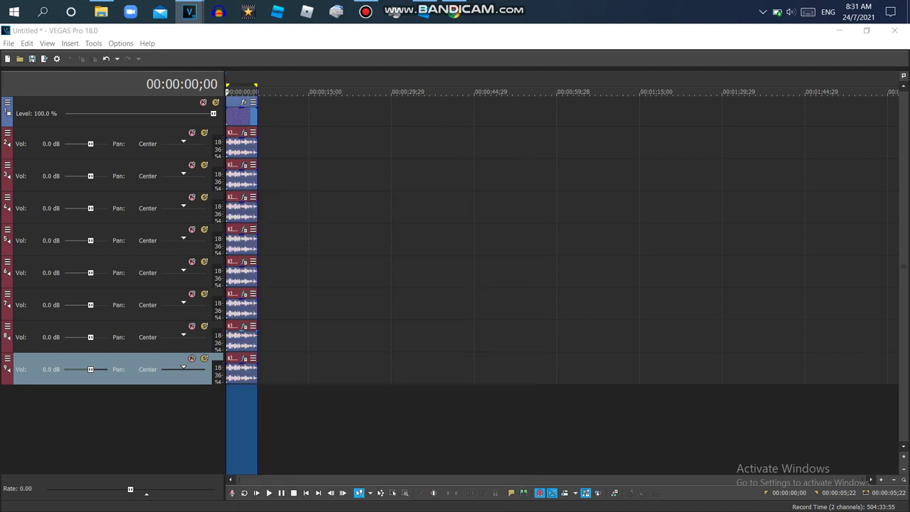
# Step: Check the last Pitch Shift settings on the eighth and ninth tracks' events
pyautogui.click(244, 326)
pyautogui.click(328, 202)
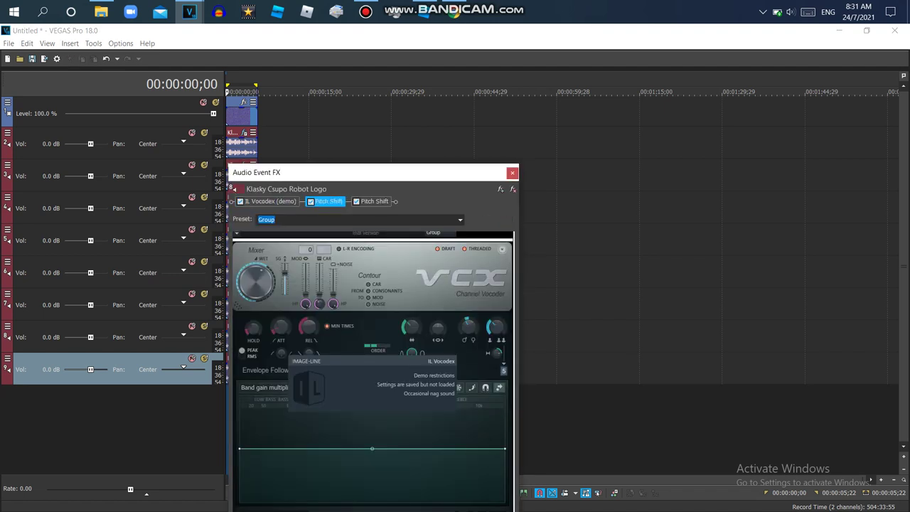
pyautogui.click(374, 201)
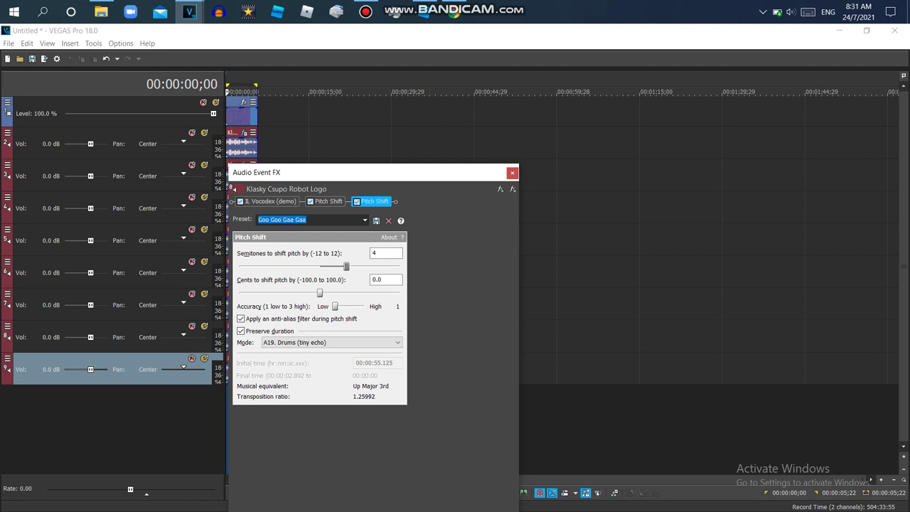
pyautogui.click(512, 173)
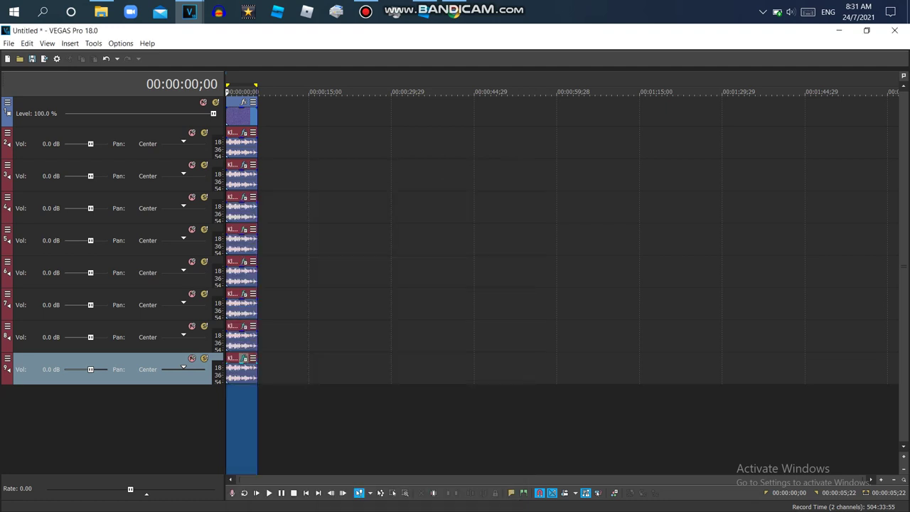
pyautogui.click(242, 358)
pyautogui.click(420, 202)
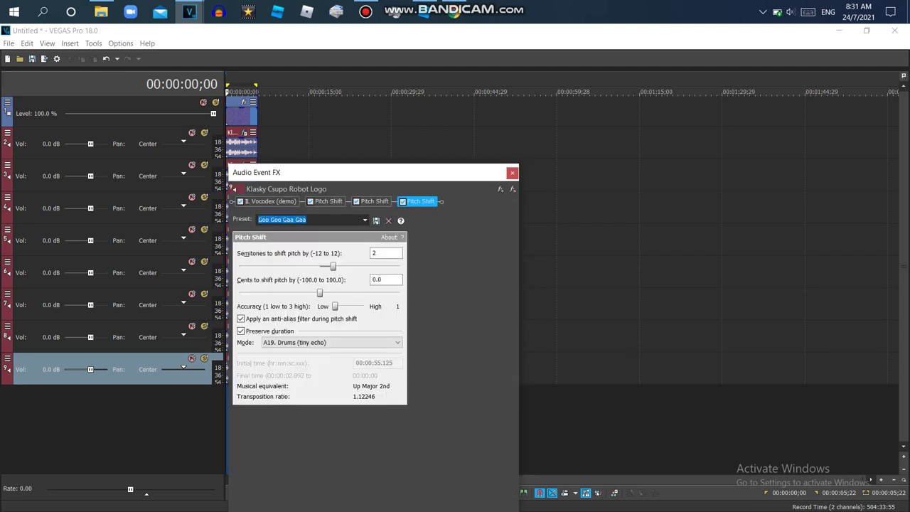
pyautogui.click(271, 201)
pyautogui.click(513, 173)
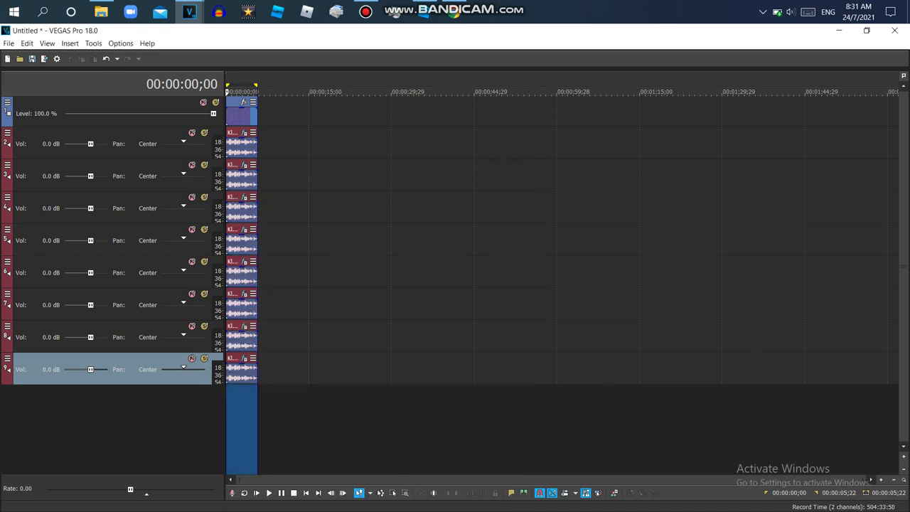
# Step: Duplicate the ninth track and choose the Group preset in IL Vocodex on the copied event
pyautogui.rightClick(289, 118)
pyautogui.click(351, 263)
pyautogui.click(243, 393)
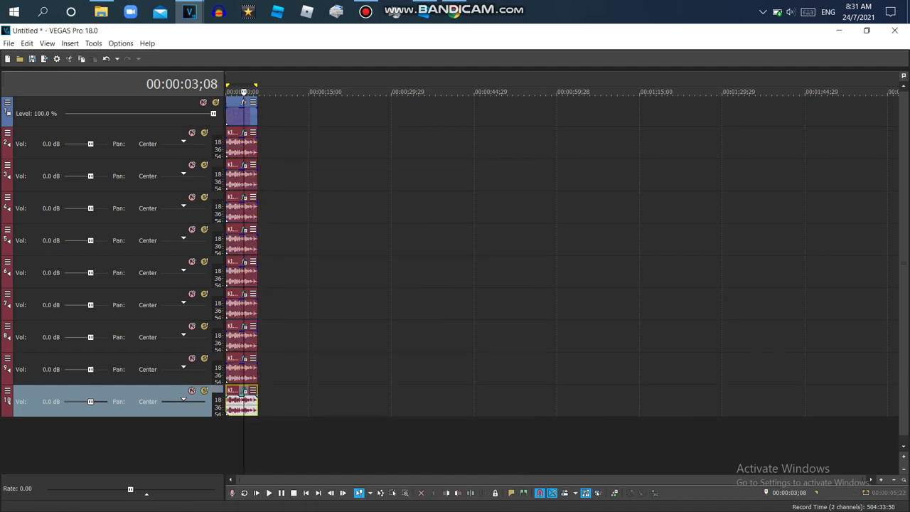
pyautogui.click(244, 391)
pyautogui.click(441, 232)
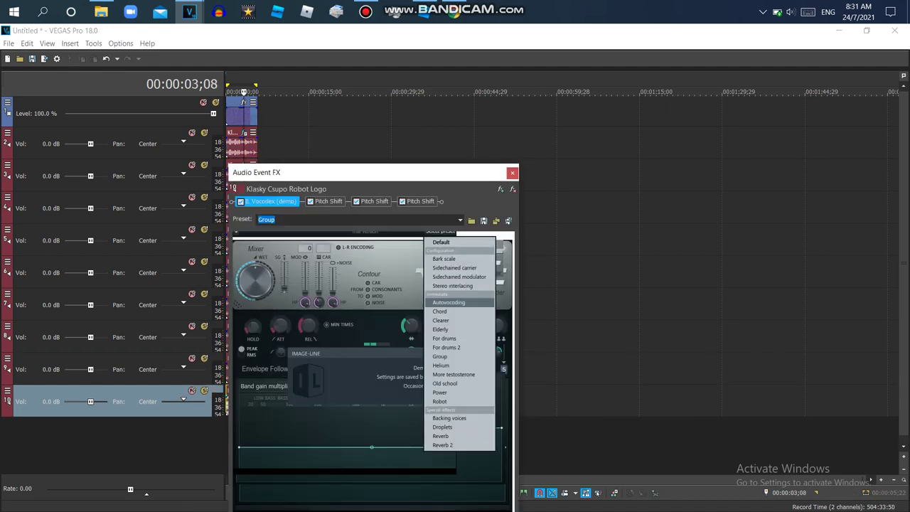
pyautogui.click(443, 357)
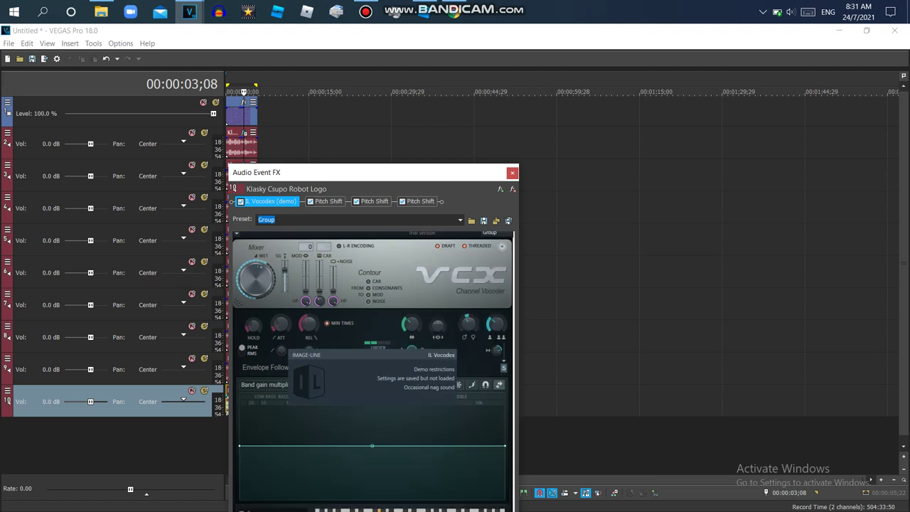
# Step: Set the third Pitch Shift on the tenth track's event to 12 semitones and close the effects window
pyautogui.click(420, 202)
pyautogui.moveTo(332, 266); pyautogui.dragTo(402, 266)
pyautogui.click(374, 202)
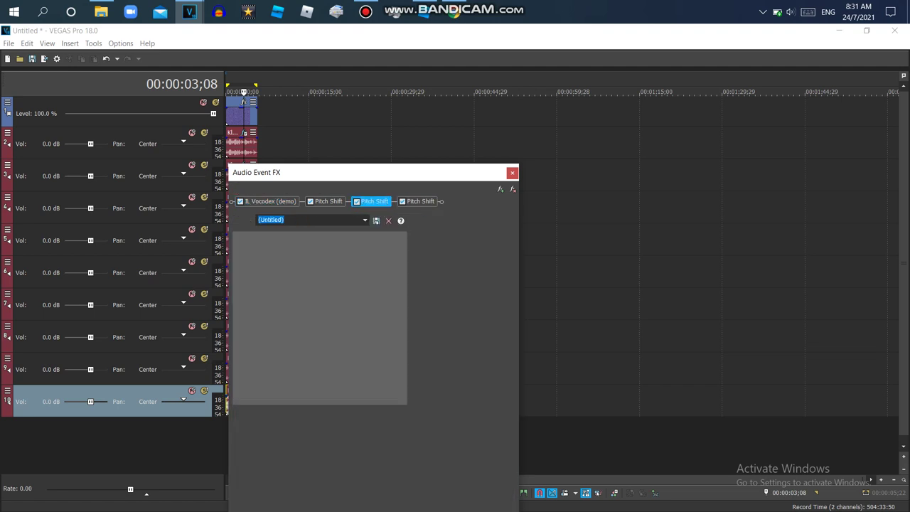
pyautogui.click(512, 173)
# Step: Duplicate the tenth track and add a fourth Pitch Shift plug-in to the copied event's effect chain
pyautogui.rightClick(286, 163)
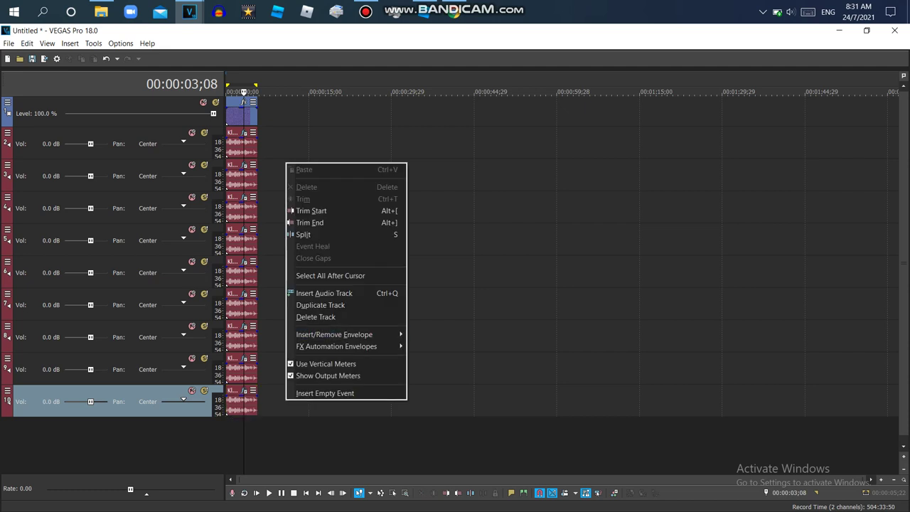
pyautogui.click(313, 304)
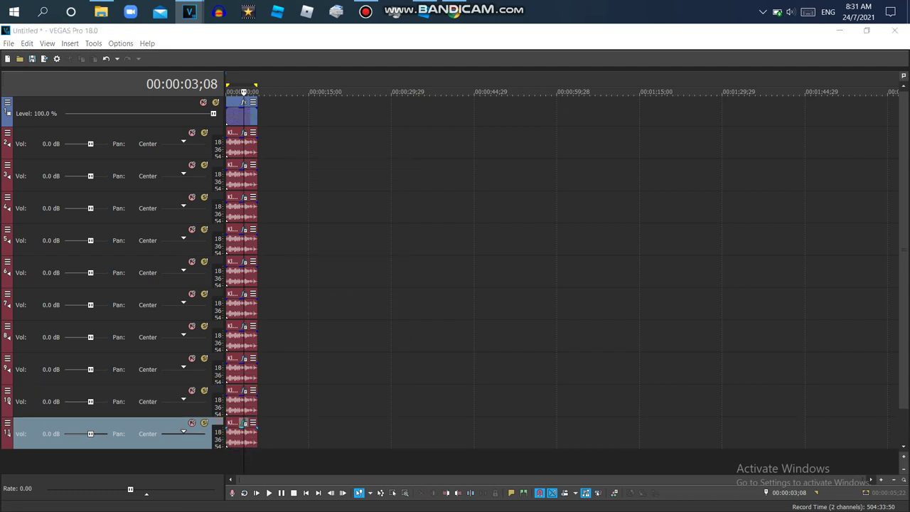
pyautogui.click(243, 422)
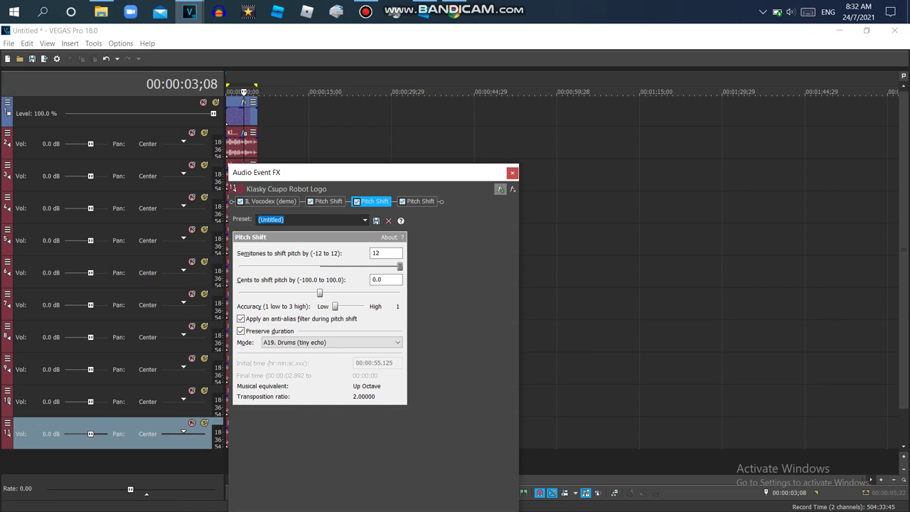
pyautogui.click(501, 189)
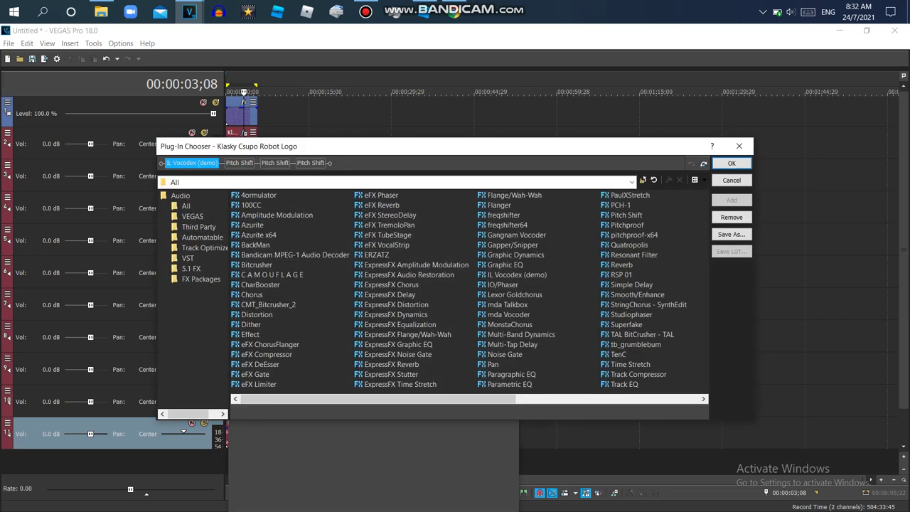
pyautogui.click(627, 215)
pyautogui.click(732, 201)
pyautogui.click(732, 163)
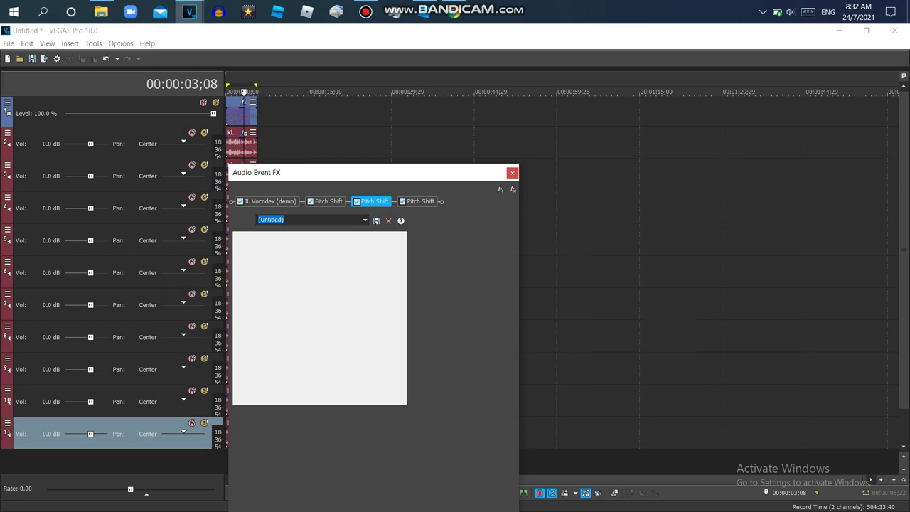
# Step: Apply the Goo Goo Gaa Gaa preset to the eleventh track's fourth Pitch Shift and set its semitones to 10
pyautogui.click(420, 202)
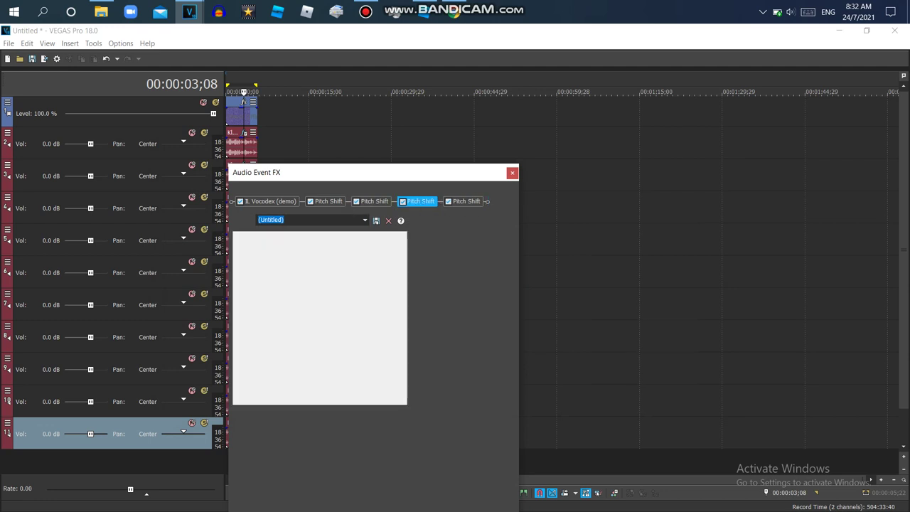
pyautogui.click(467, 201)
pyautogui.click(364, 219)
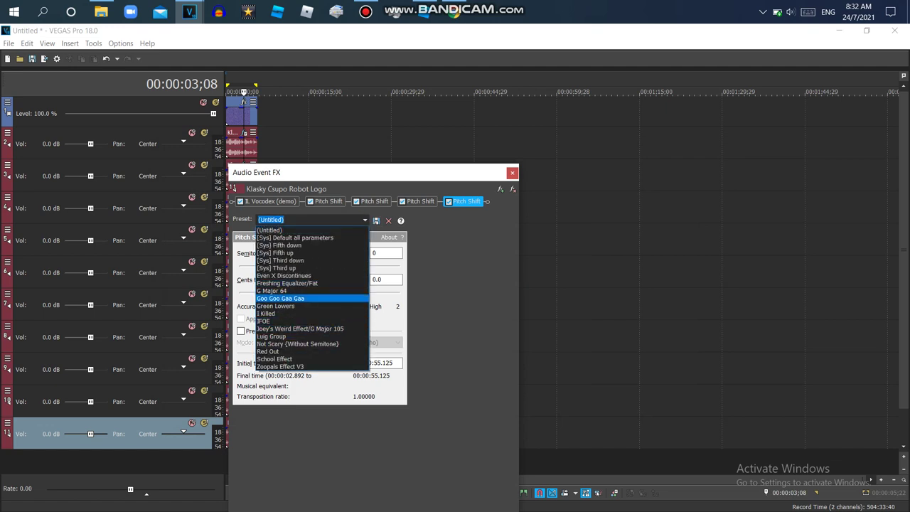
pyautogui.click(281, 299)
pyautogui.moveTo(400, 266); pyautogui.dragTo(386, 266)
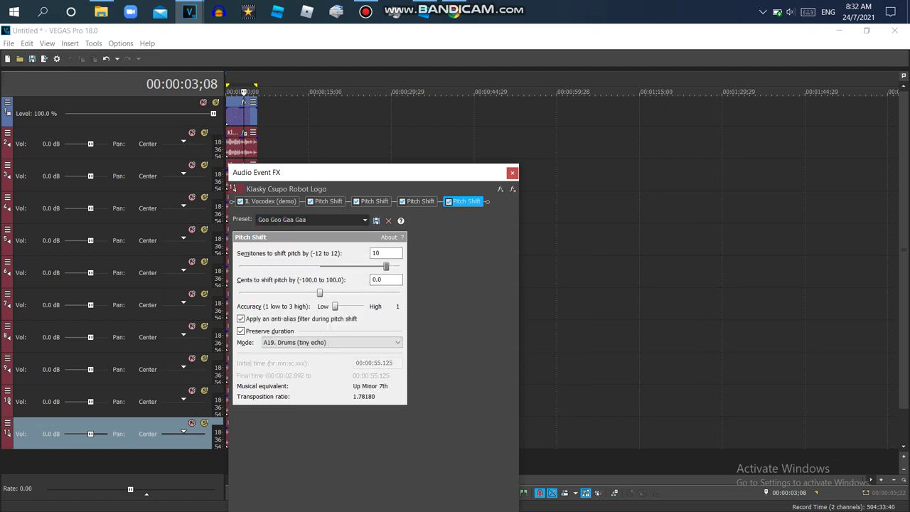
# Step: Choose the Group preset in IL Vocodex on the eleventh track's event and close the effects window
pyautogui.click(271, 202)
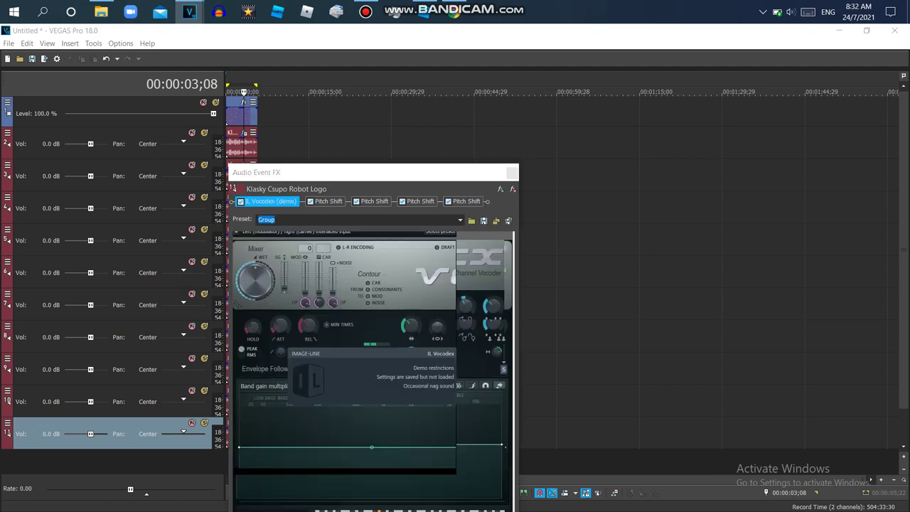
pyautogui.click(441, 233)
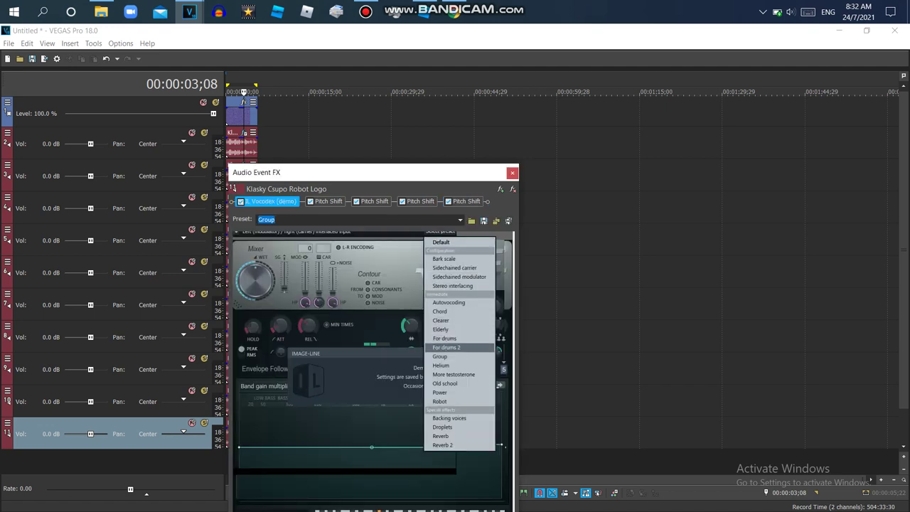
pyautogui.click(441, 356)
pyautogui.click(512, 173)
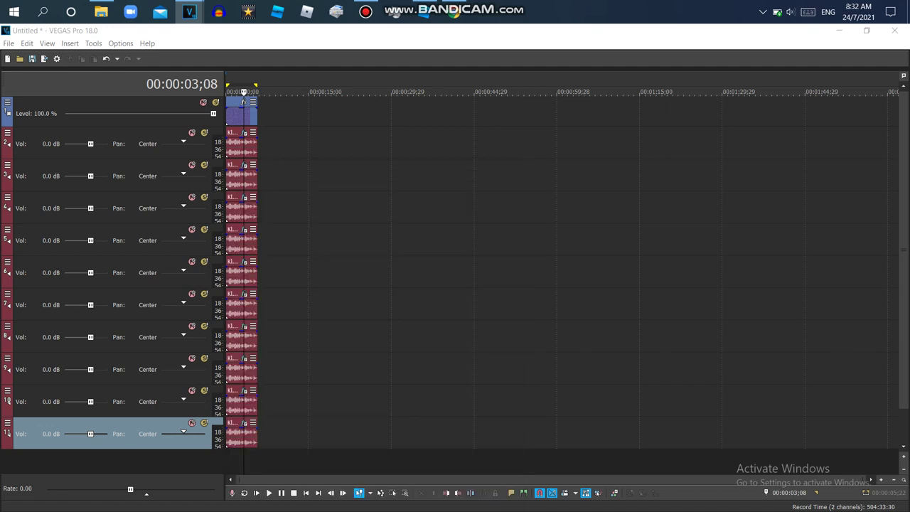
# Step: Duplicate the eleventh track and add a fifth Pitch Shift plug-in to the copied event's effect chain
pyautogui.rightClick(279, 194)
pyautogui.click(317, 337)
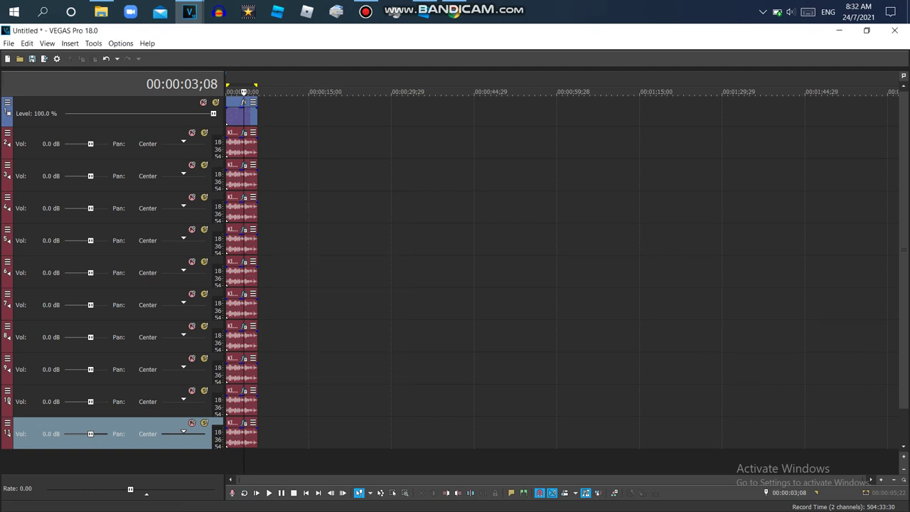
pyautogui.click(249, 268)
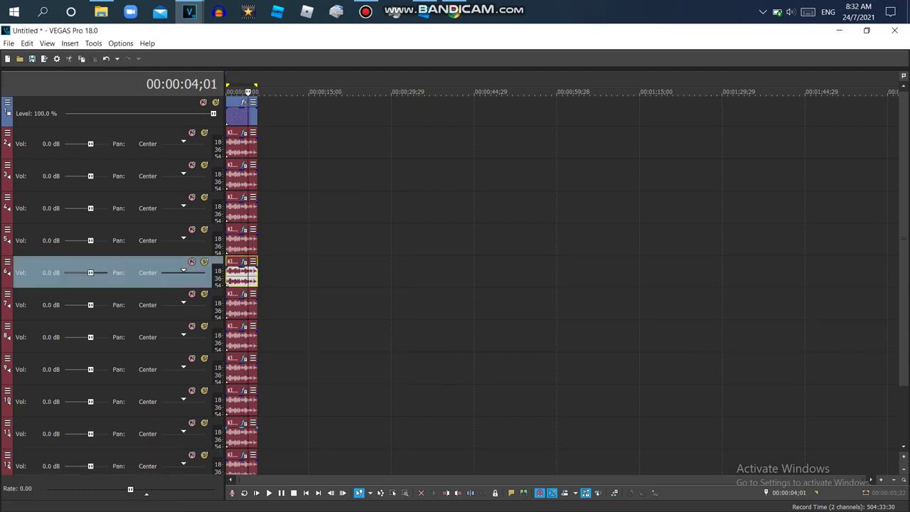
pyautogui.click(244, 456)
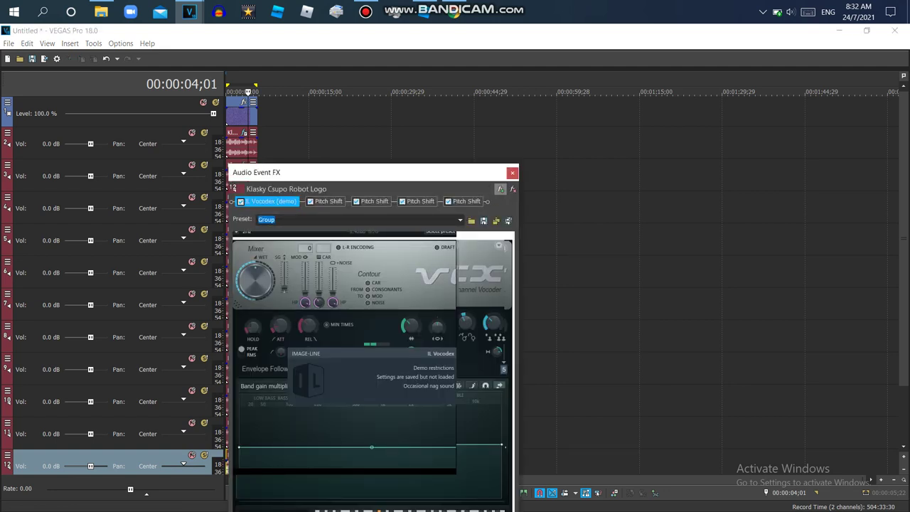
pyautogui.click(501, 189)
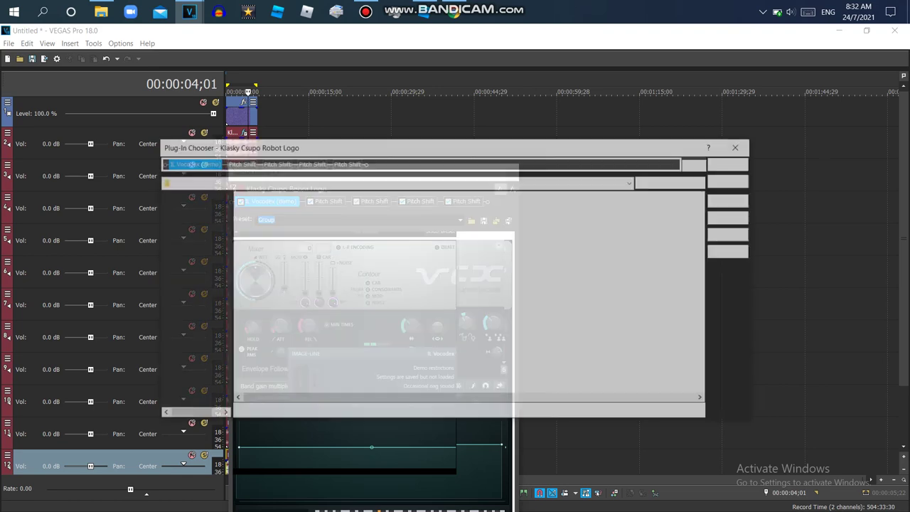
pyautogui.doubleClick(626, 215)
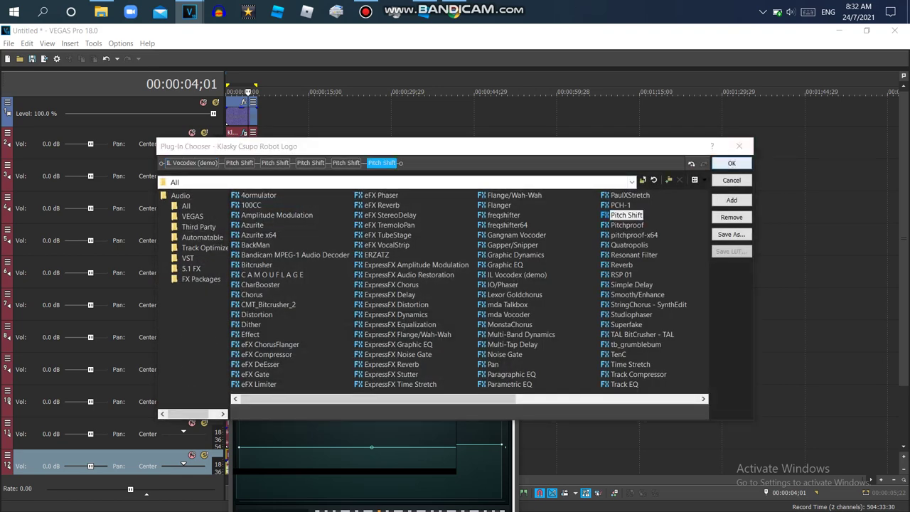
pyautogui.click(732, 162)
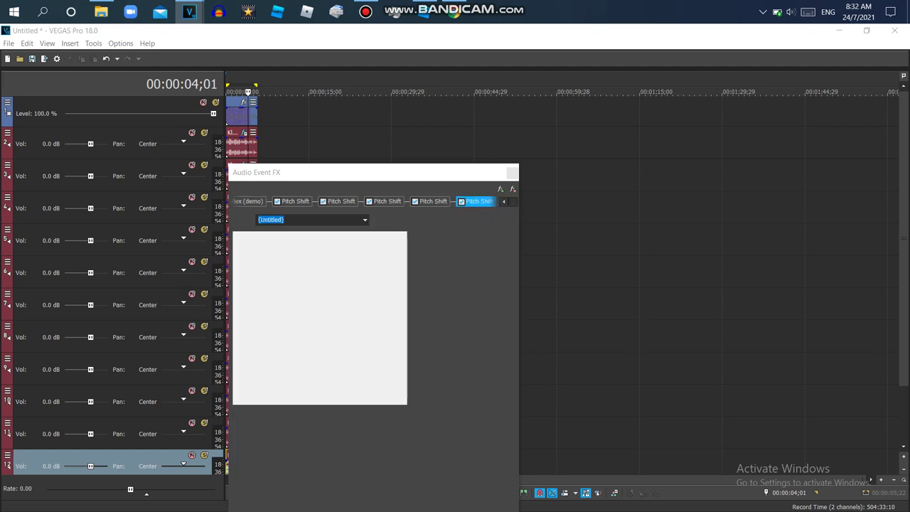
pyautogui.click(431, 202)
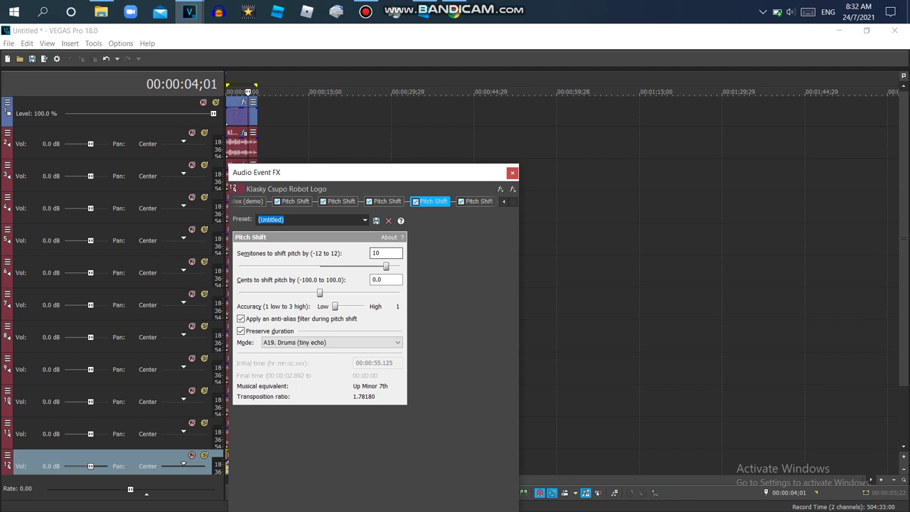
# Step: Raise the twelfth track's fourth Pitch Shift semitones to the maximum, and apply a preset with lowered semitones to the fifth Pitch Shift
pyautogui.moveTo(386, 267); pyautogui.dragTo(400, 267)
pyautogui.click(476, 202)
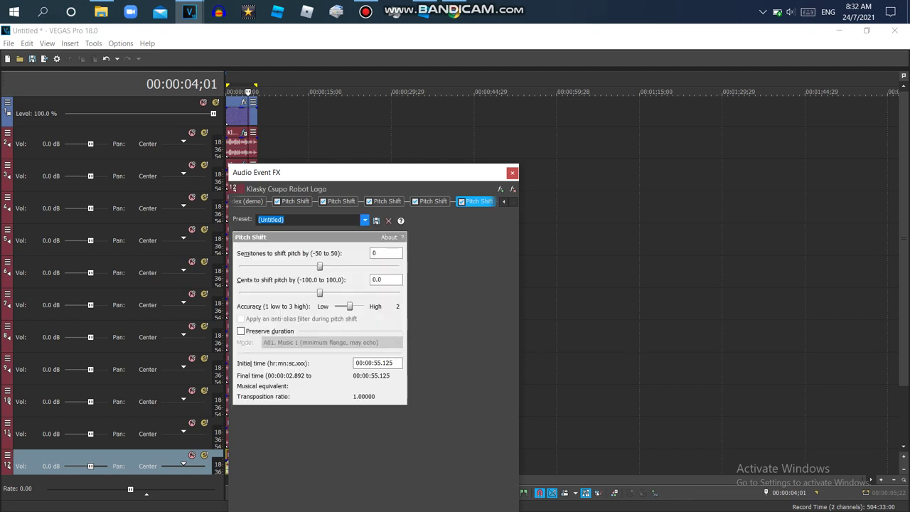
pyautogui.click(365, 220)
pyautogui.click(281, 299)
pyautogui.moveTo(399, 267); pyautogui.dragTo(373, 267)
# Step: Move IL Vocodex ahead of all Pitch Shift plug-ins in the twelfth track's event effect chain
pyautogui.click(249, 201)
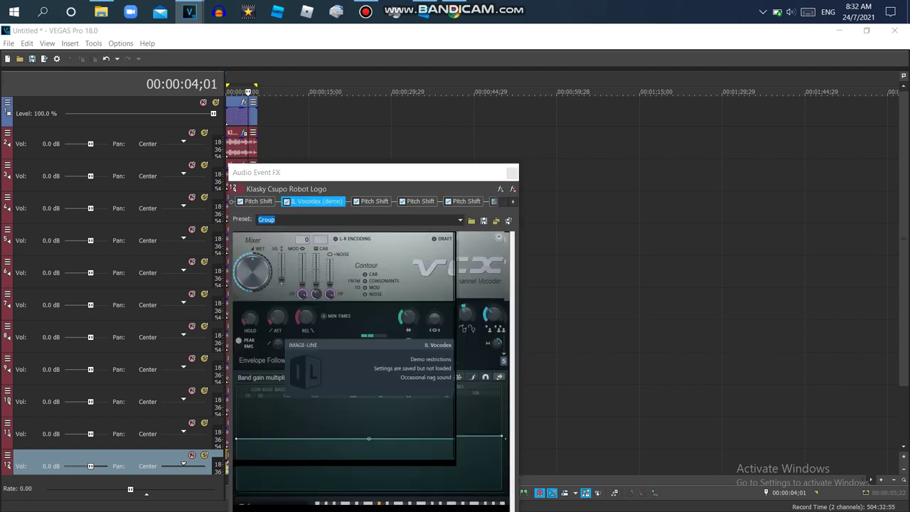
pyautogui.moveTo(315, 202); pyautogui.dragTo(258, 201)
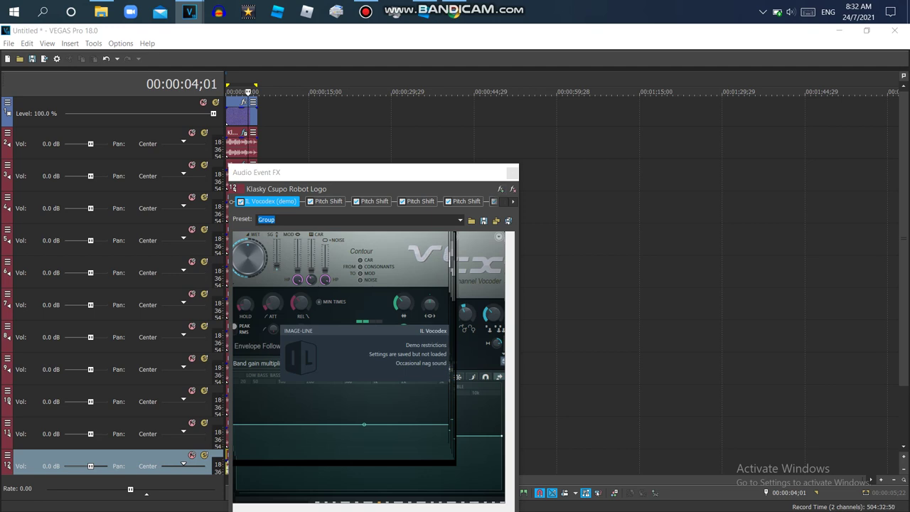
pyautogui.click(500, 190)
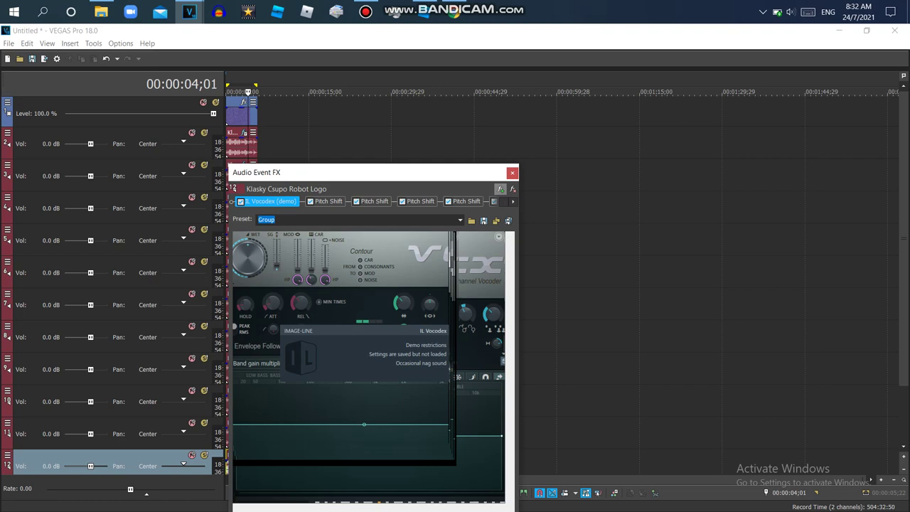
pyautogui.click(500, 189)
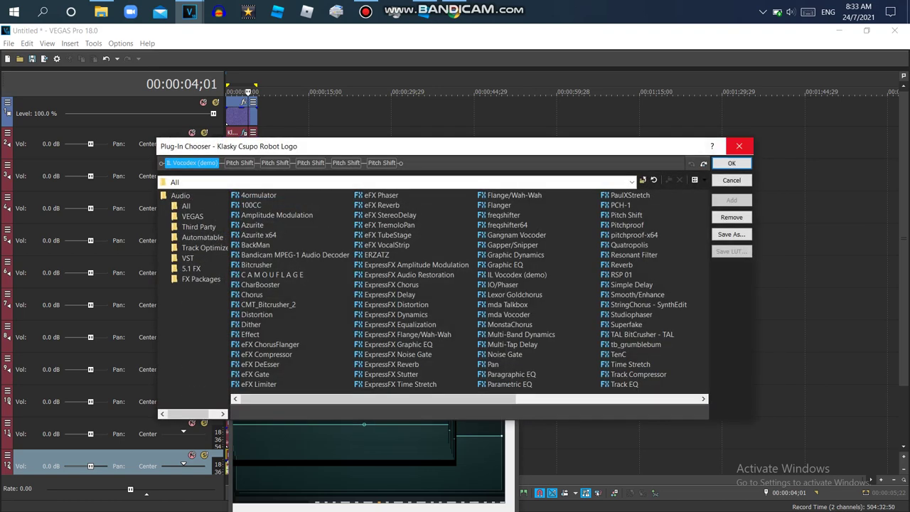
pyautogui.click(744, 142)
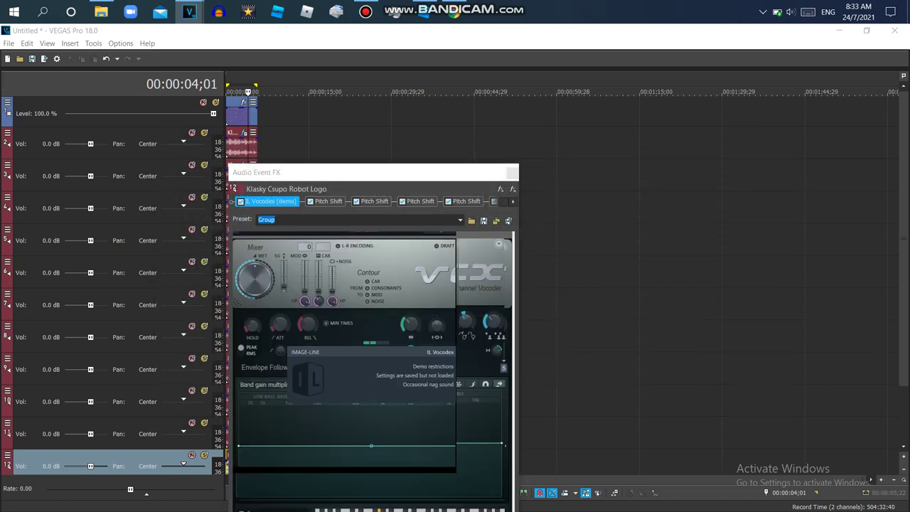
# Step: Choose the Group preset in IL Vocodex on the twelfth track's event and close the effects window
pyautogui.click(441, 234)
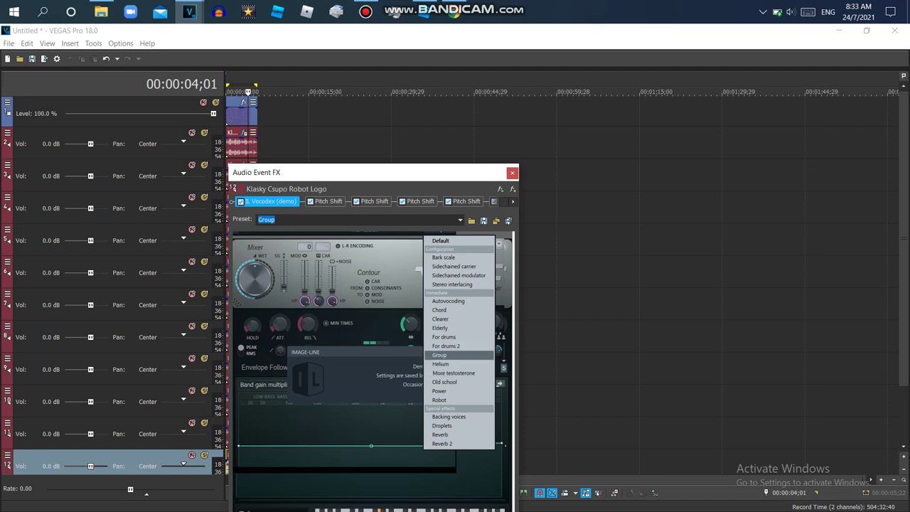
pyautogui.click(453, 355)
pyautogui.click(512, 172)
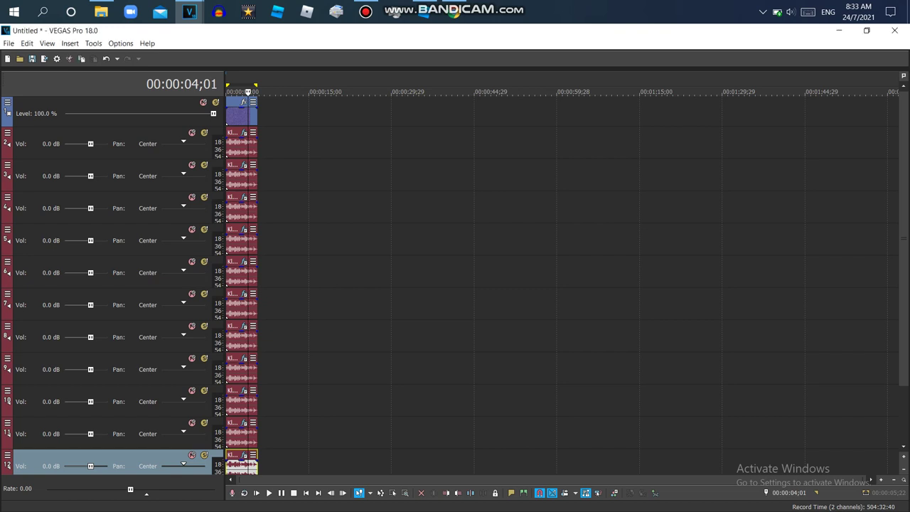
# Step: Bring back the docked media, preview and master areas and play the layered project from the start
pyautogui.press('F11')
pyautogui.doubleClick(241, 313)
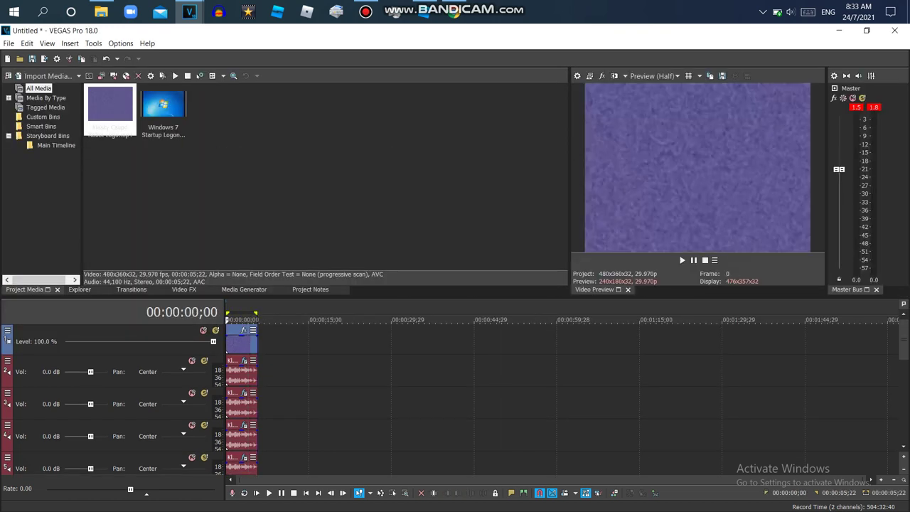
pyautogui.press('space')
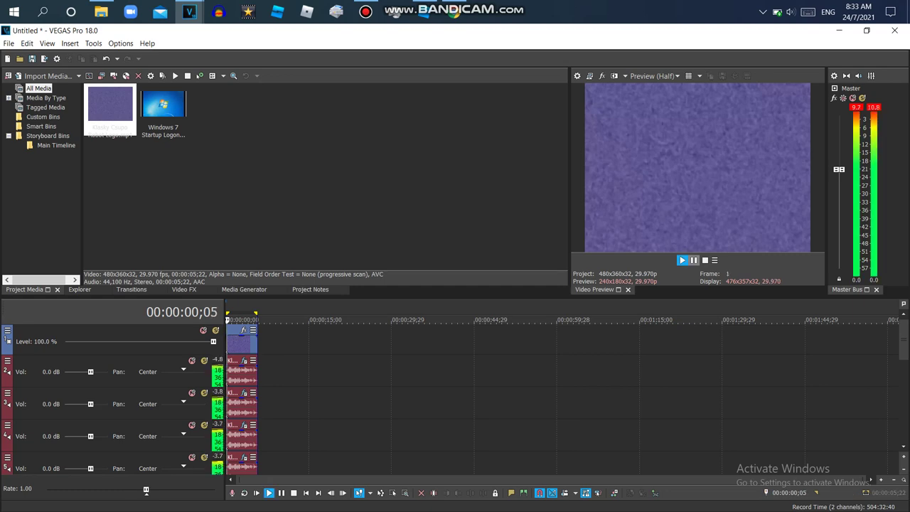